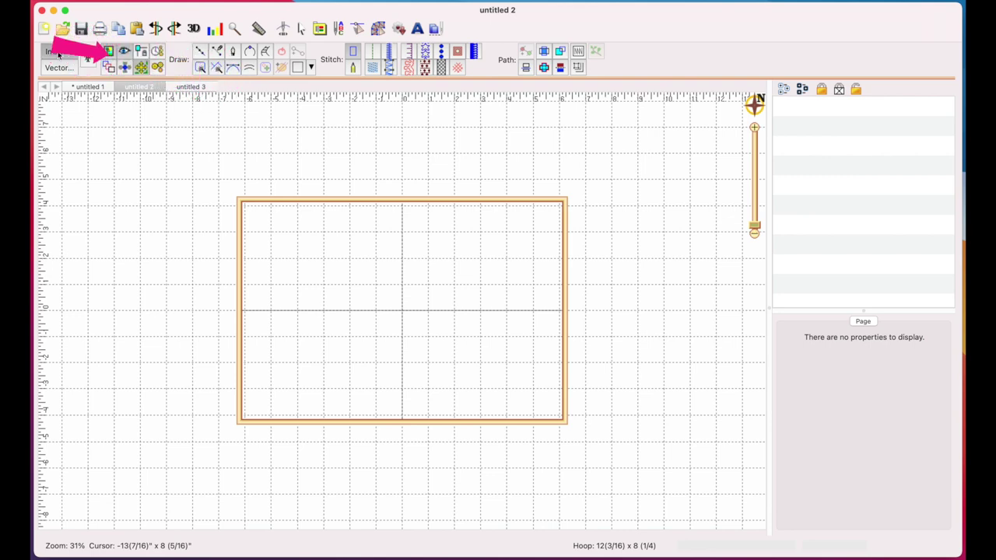
# Start importing a background image onto the empty 12x8 hoop in the untitled 2 design
pyautogui.click(58, 52)
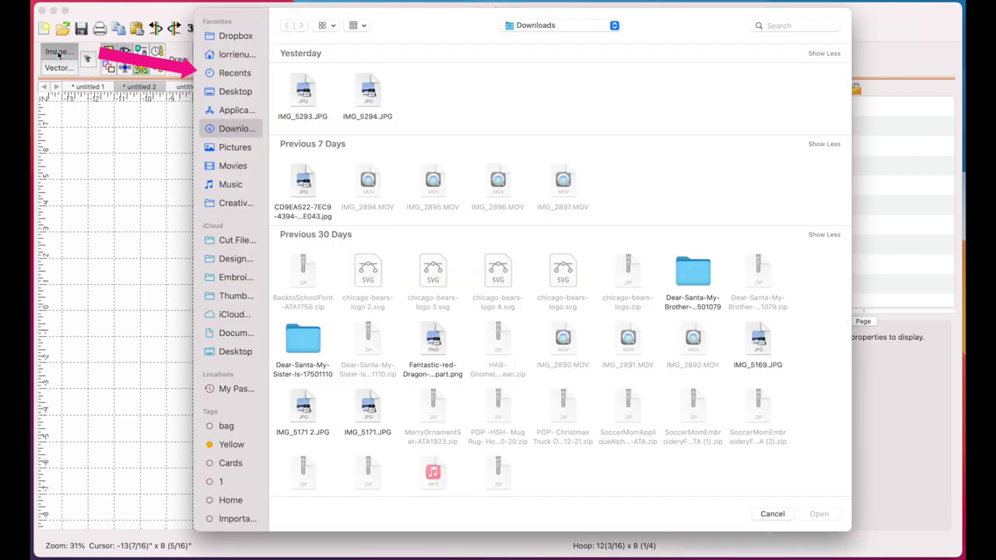
# Load IMG_5294.JPG from Downloads as the background photo inside the hoop
pyautogui.click(373, 101)
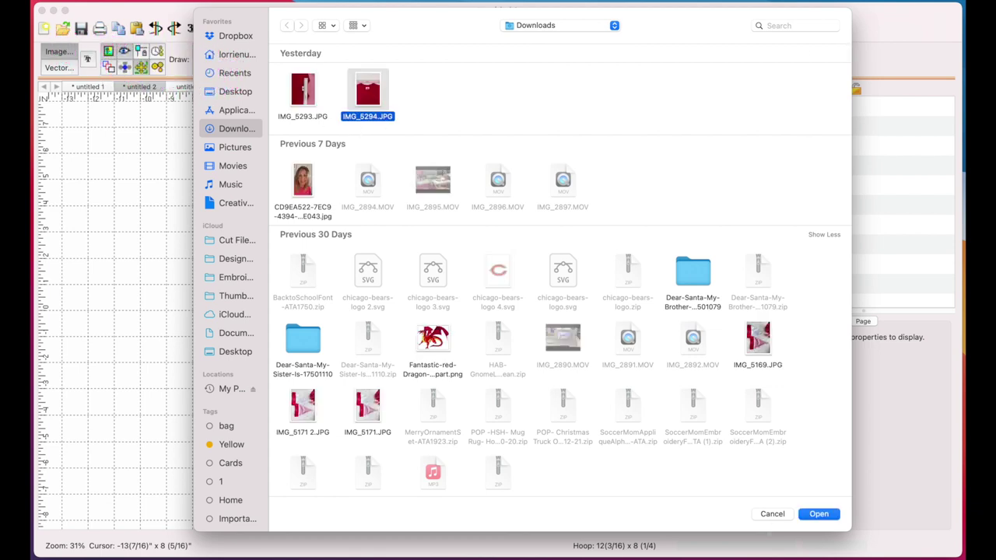
pyautogui.click(829, 518)
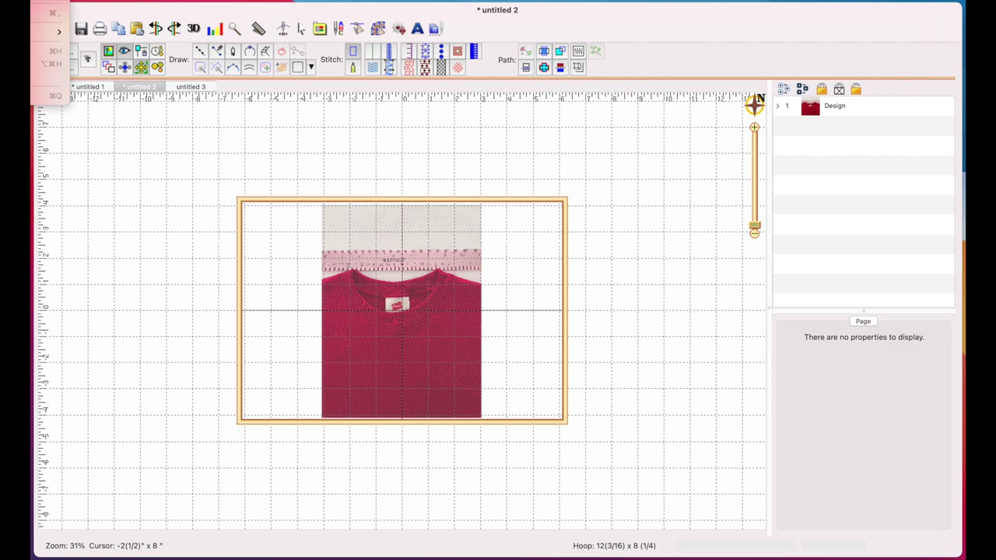
pyautogui.click(49, 13)
# Set the background grid spacing to 1 inch horizontally and 1 inch vertically
pyautogui.click(345, 112)
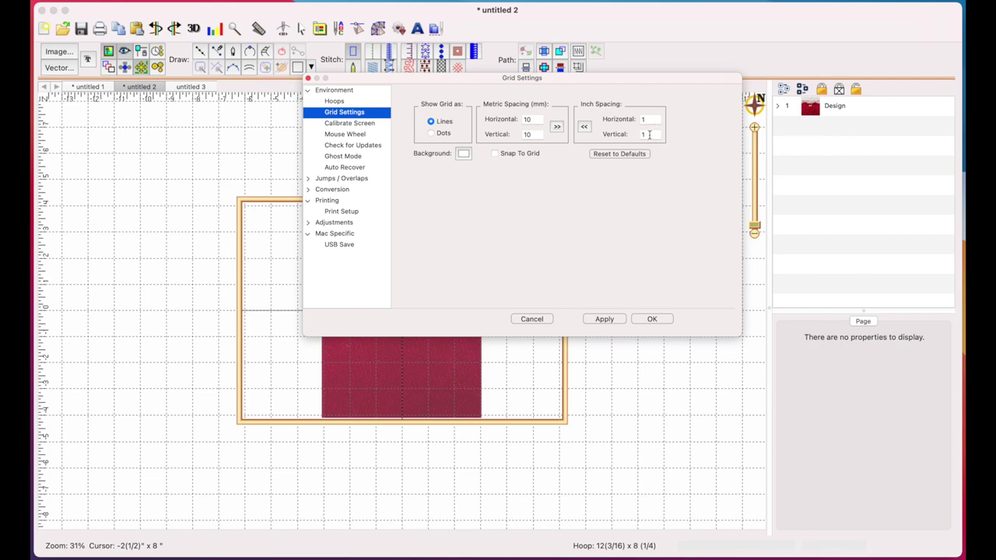
pyautogui.click(654, 321)
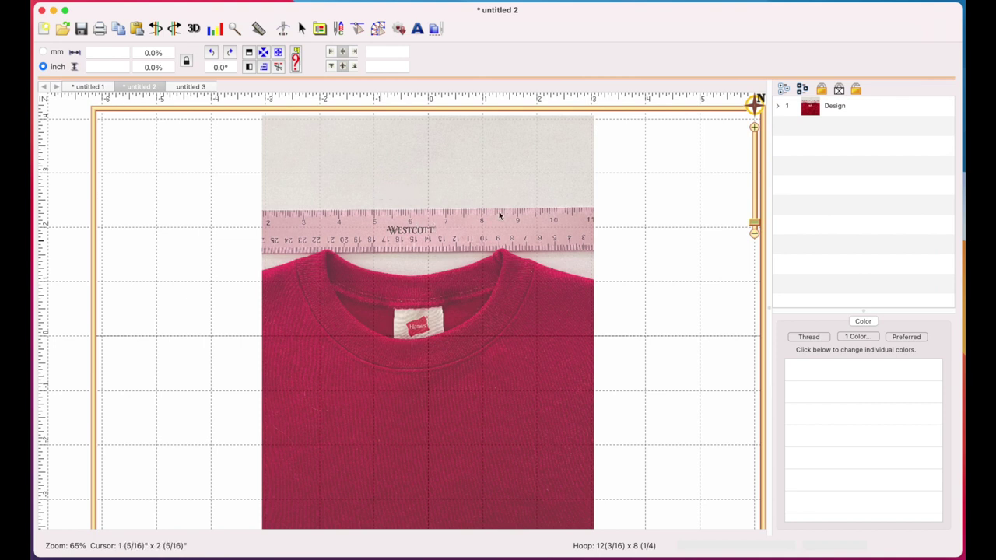
# Enlarge the sweatshirt photo to about 127% and shift it left toward the canvas ruler
pyautogui.click(399, 245)
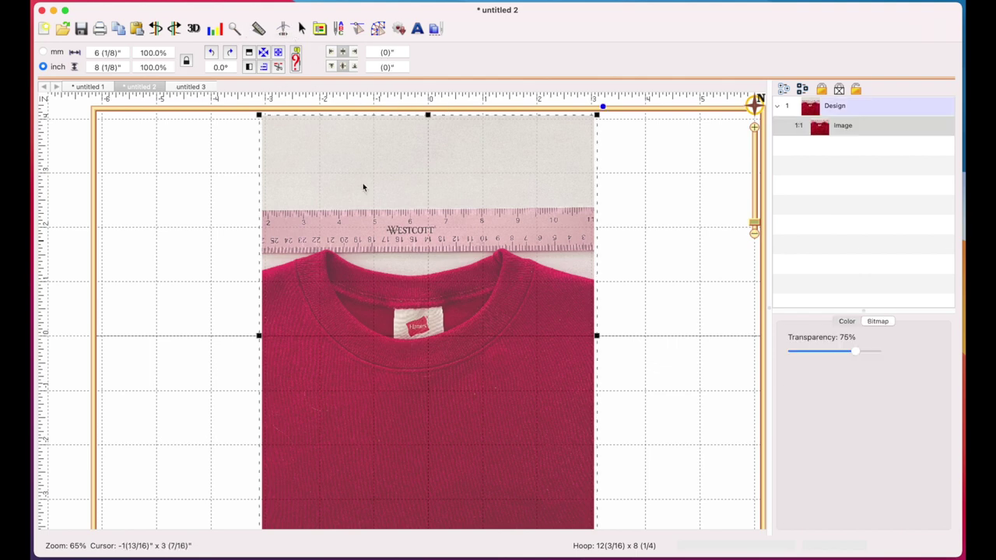
pyautogui.moveTo(597, 115); pyautogui.dragTo(655, 116)
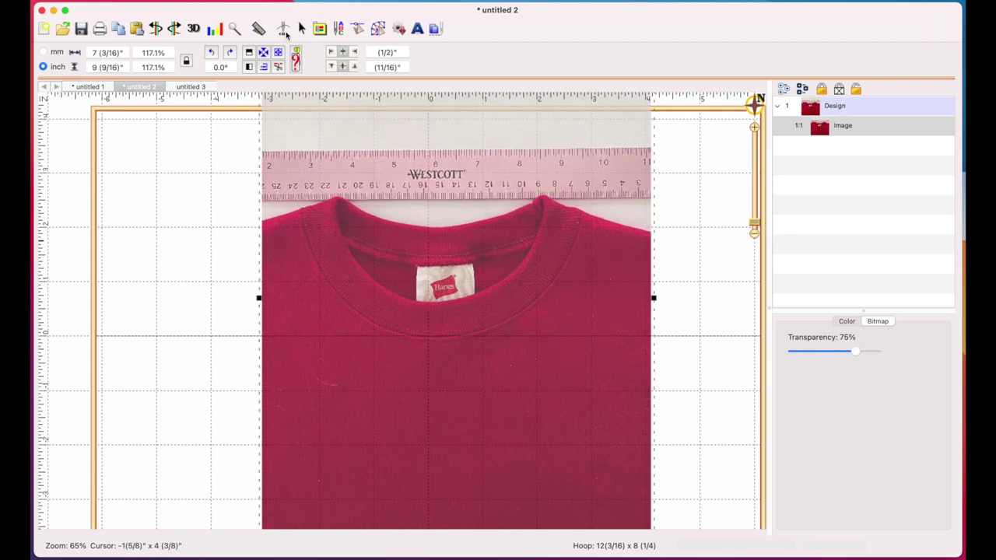
pyautogui.moveTo(463, 230); pyautogui.dragTo(422, 274)
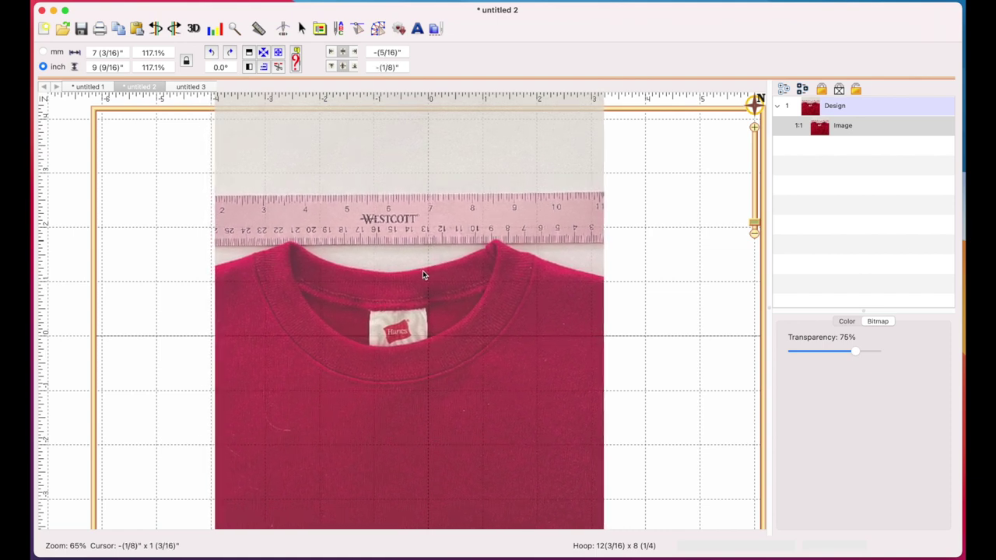
pyautogui.click(422, 274)
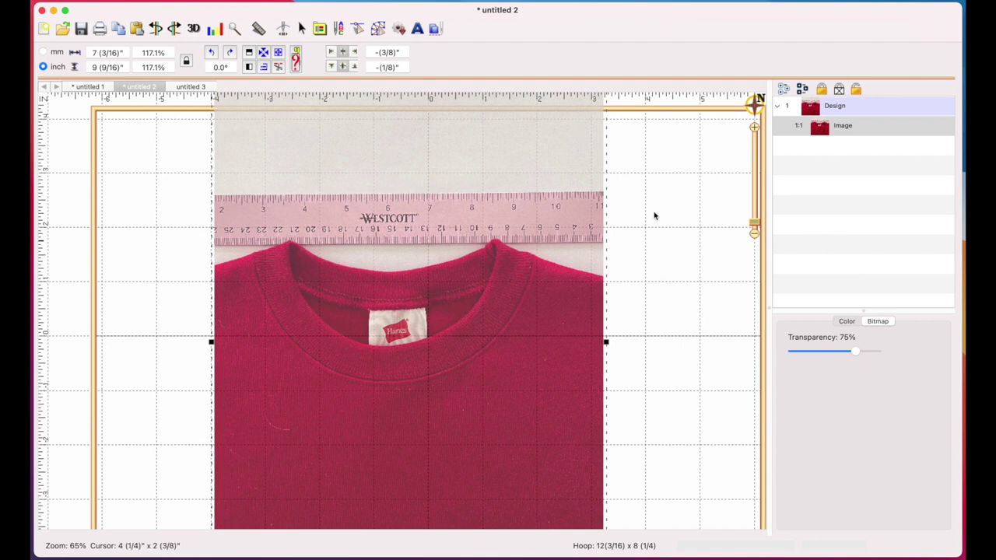
pyautogui.scroll(3, 640, 271)
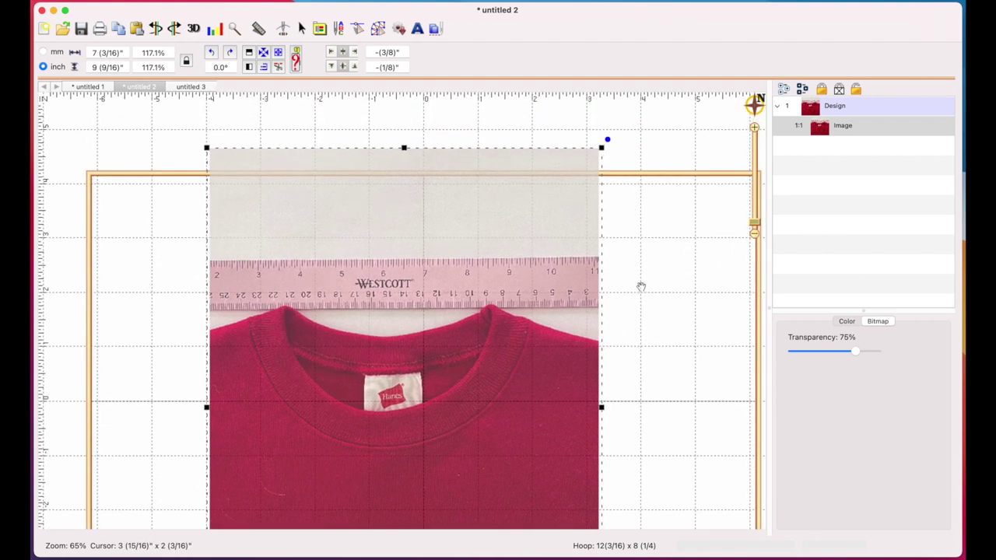
pyautogui.moveTo(601, 147); pyautogui.dragTo(636, 117)
pyautogui.moveTo(501, 251); pyautogui.dragTo(479, 260)
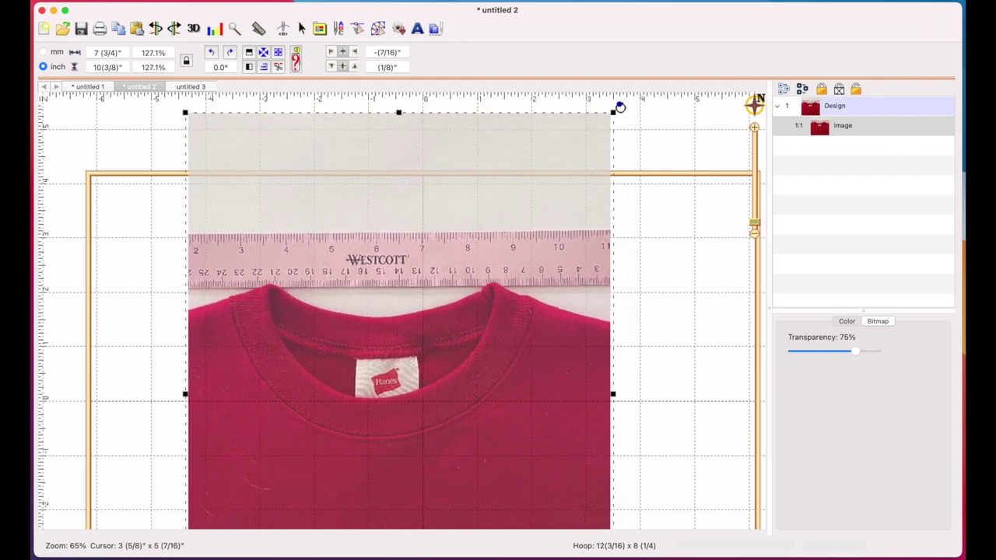
# Scale the photo up to 151.9% so its ruler matches the 1-inch grid
pyautogui.moveTo(612, 113); pyautogui.dragTo(670, 78)
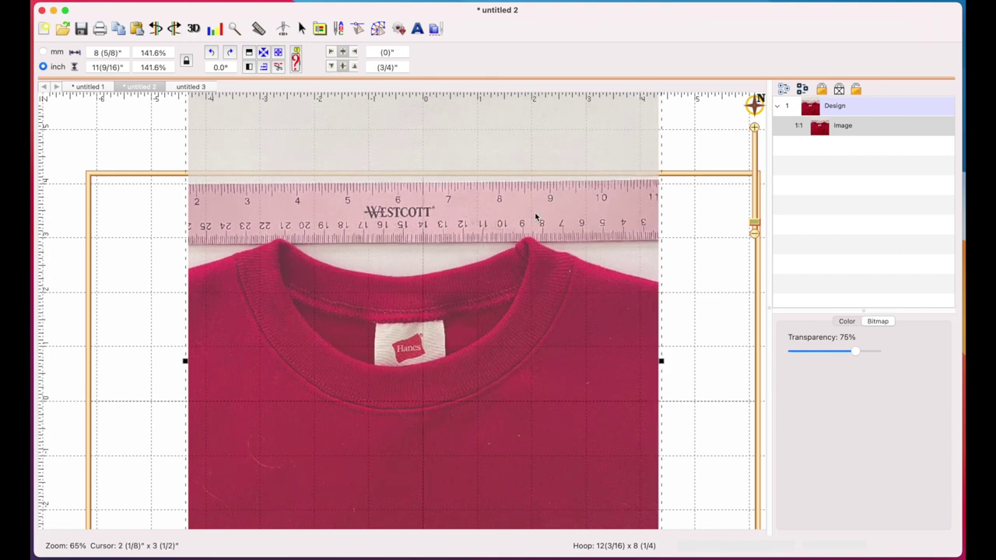
pyautogui.moveTo(539, 218); pyautogui.dragTo(507, 255)
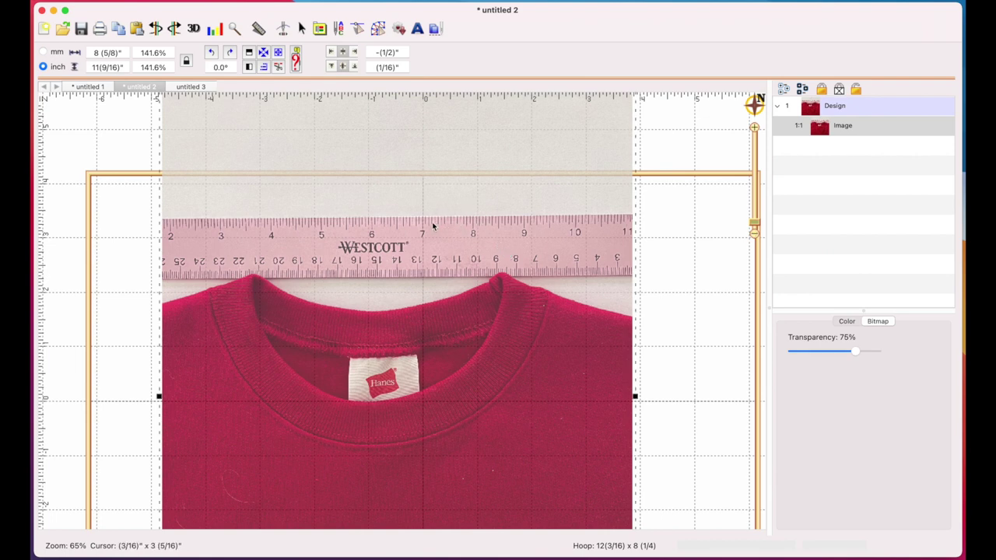
pyautogui.scroll(3, 644, 145)
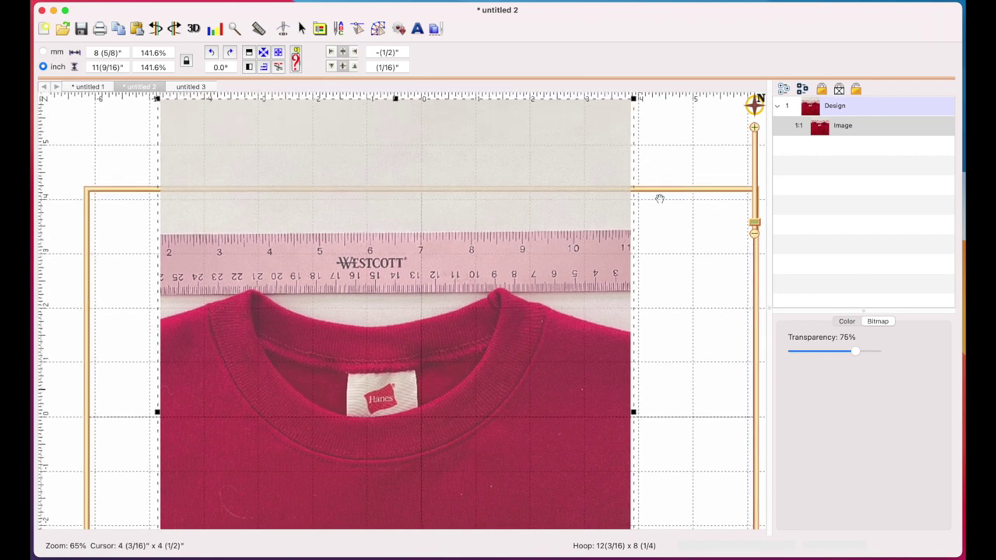
pyautogui.moveTo(628, 125); pyautogui.dragTo(638, 123)
pyautogui.moveTo(543, 270); pyautogui.dragTo(539, 271)
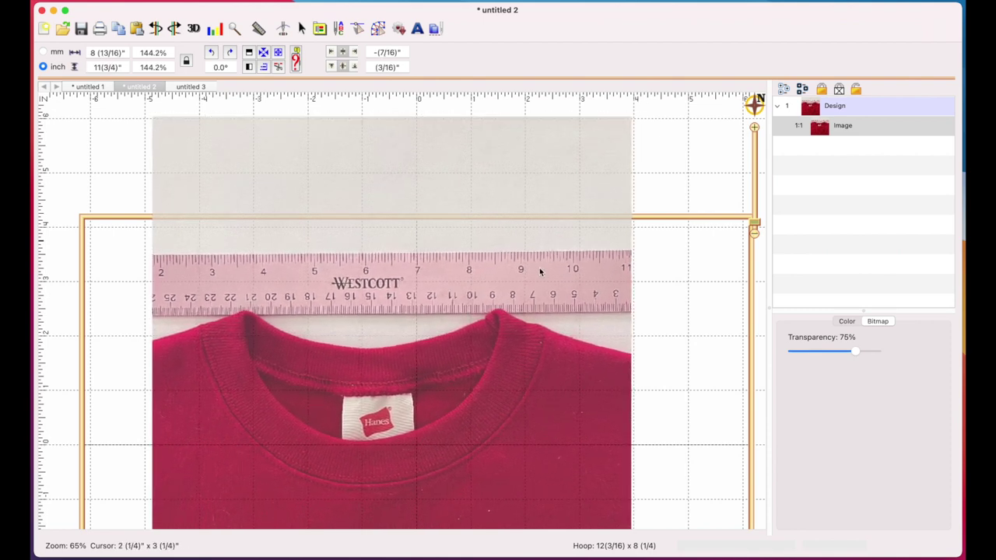
pyautogui.moveTo(637, 117); pyautogui.dragTo(662, 101)
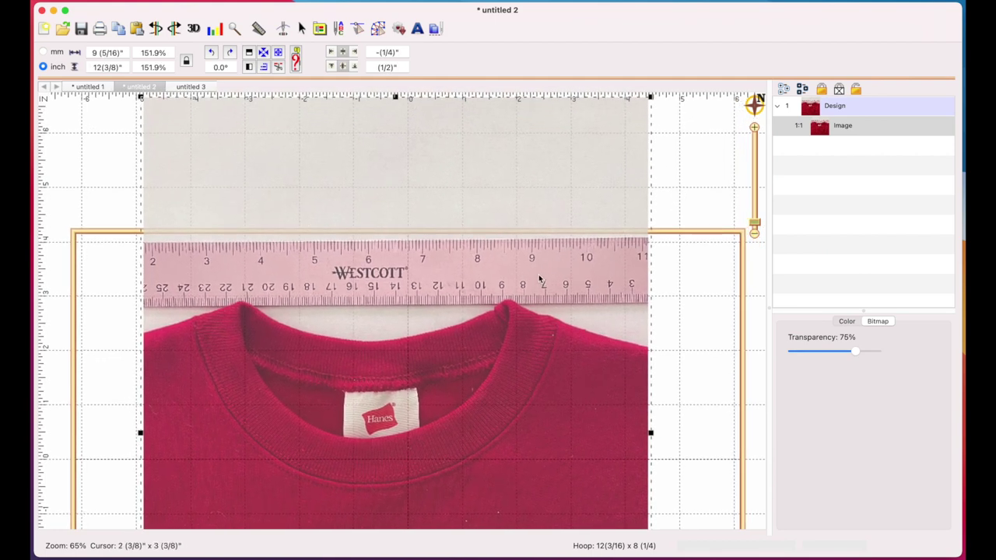
pyautogui.moveTo(539, 278); pyautogui.dragTo(525, 288)
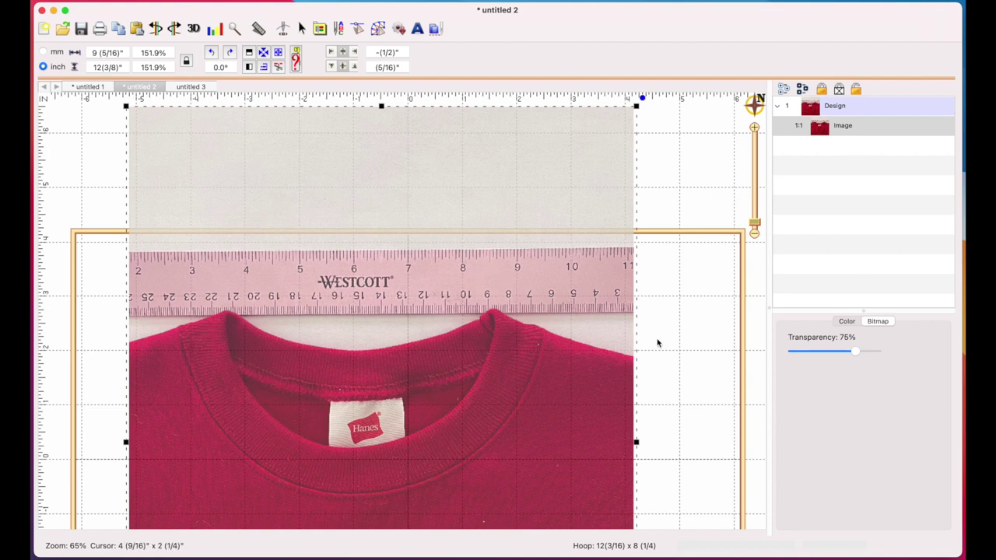
pyautogui.moveTo(662, 338); pyautogui.dragTo(714, 216)
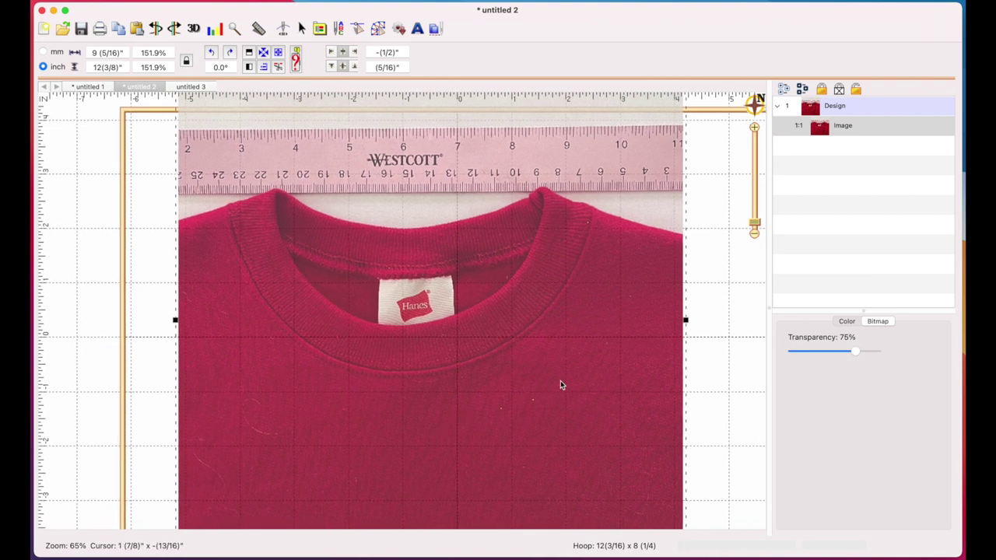
# Add a new lettering object and type 'Love you' over the ABC placeholder
pyautogui.click(418, 29)
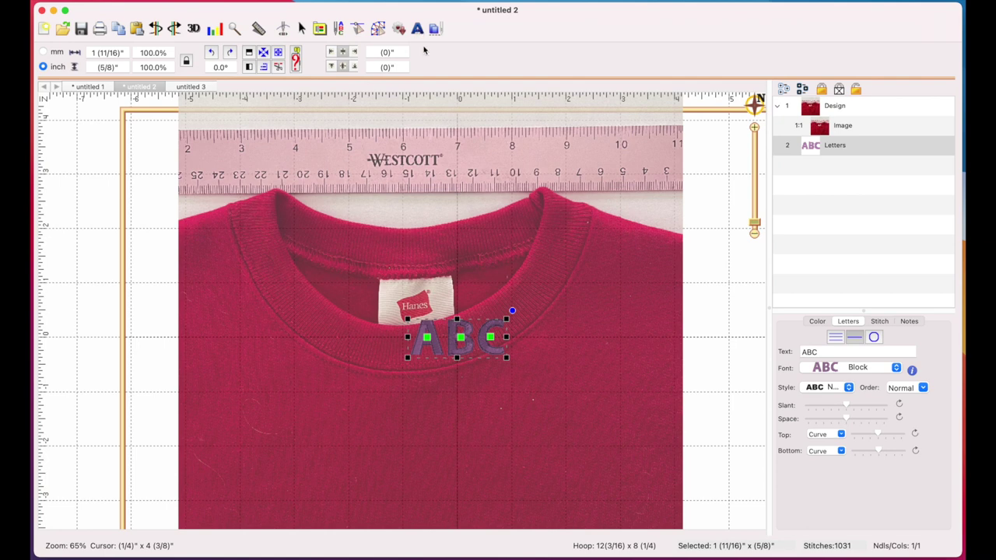
pyautogui.doubleClick(819, 352)
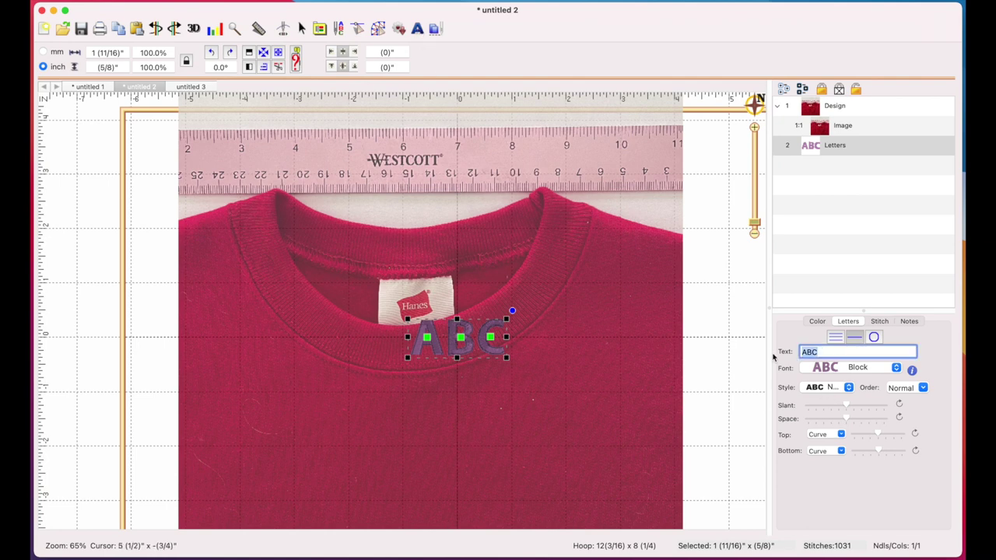
pyautogui.write('Love you')
# Set the lettering font to I2SHeartMazeBean 0_75in
pyautogui.click(893, 367)
pyautogui.scroll(-15, 889, 390)
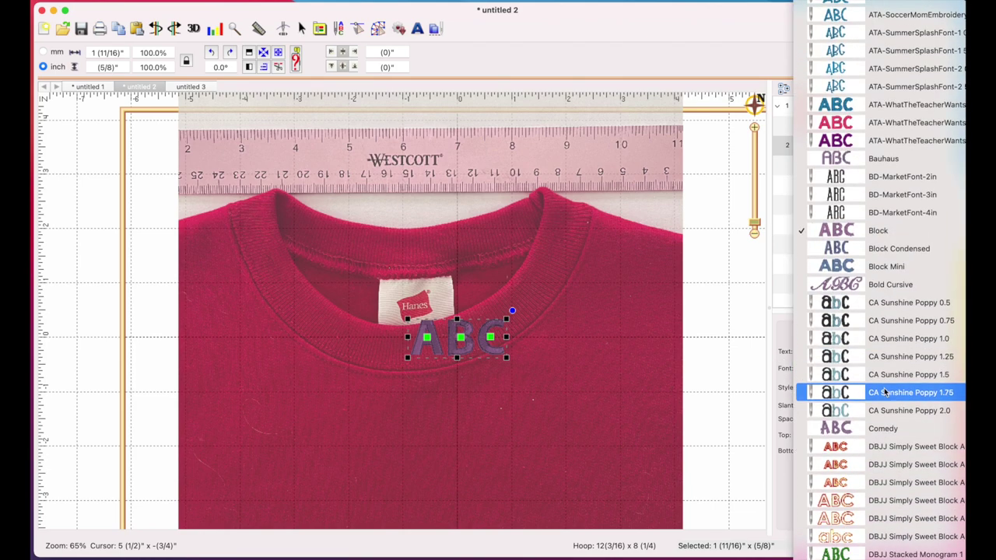
pyautogui.scroll(-10, 885, 391)
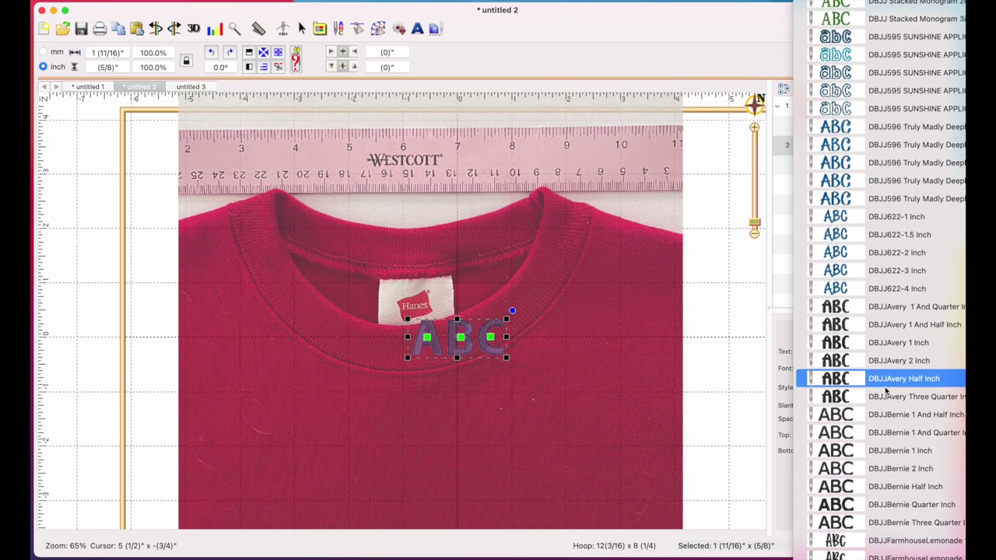
pyautogui.scroll(-10, 885, 390)
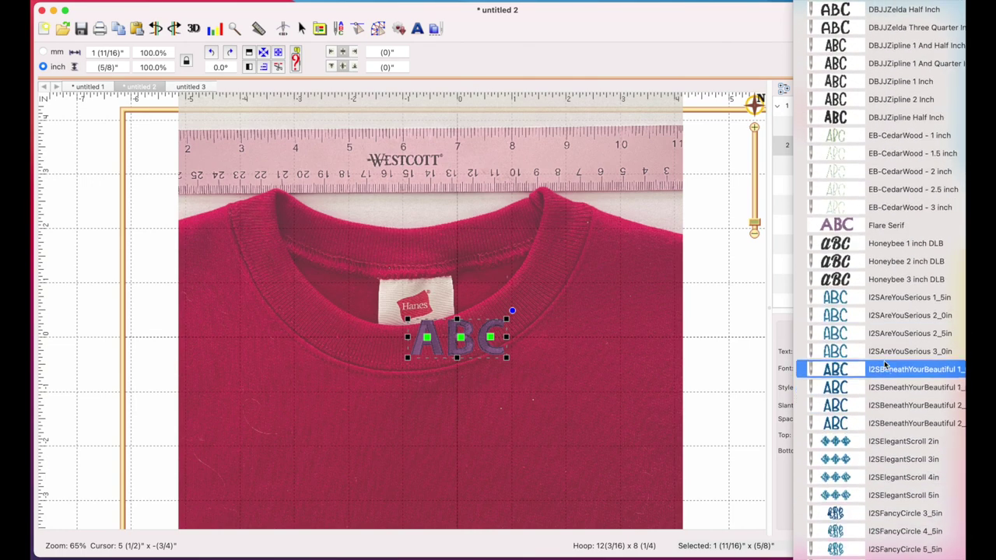
pyautogui.scroll(-1, 883, 346)
pyautogui.scroll(-10, 883, 346)
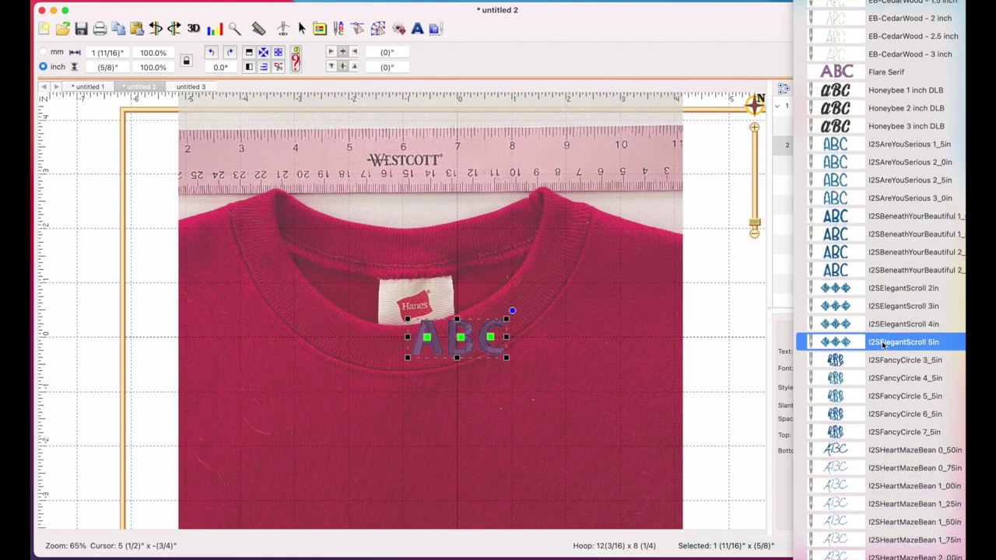
pyautogui.scroll(2, 883, 346)
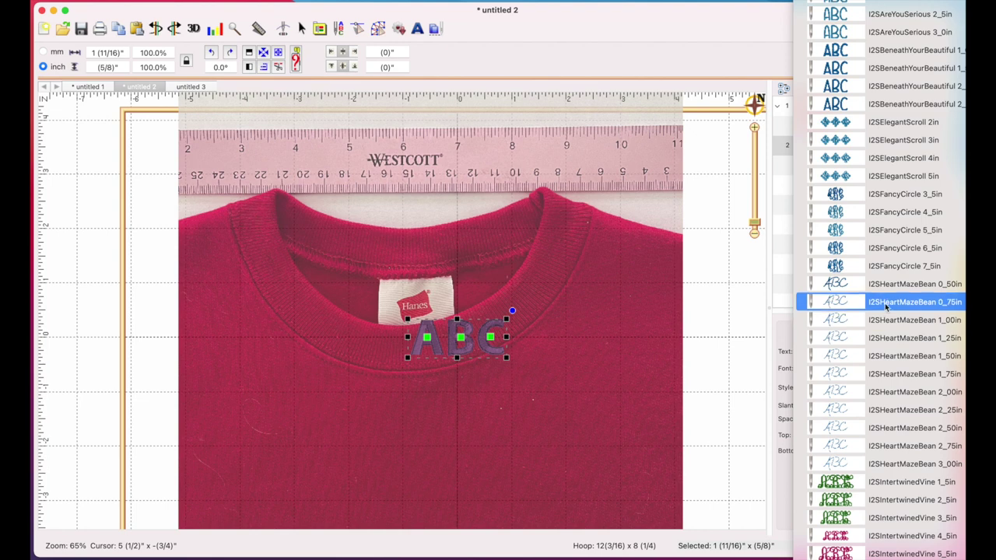
pyautogui.click(885, 307)
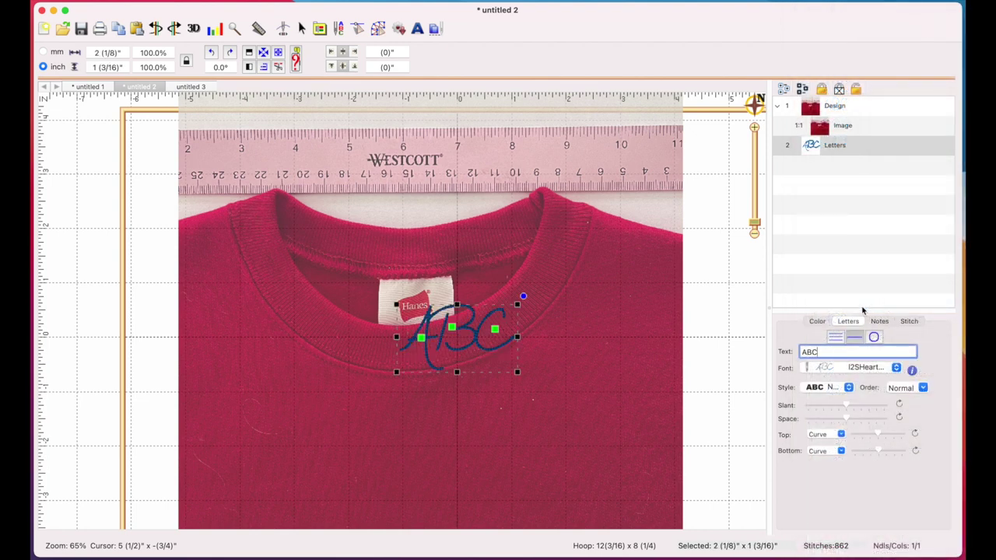
# Change the text to 'Love you', move it below the neckline band, and make the layout circular
pyautogui.moveTo(817, 353); pyautogui.dragTo(773, 349)
pyautogui.write('Love youy')
pyautogui.press('Return')
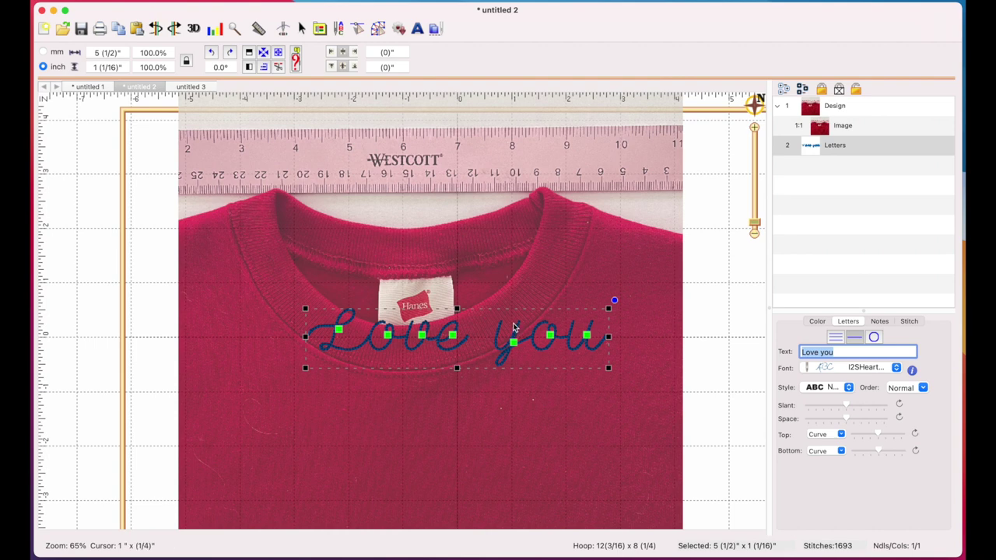
pyautogui.moveTo(517, 325); pyautogui.dragTo(525, 395)
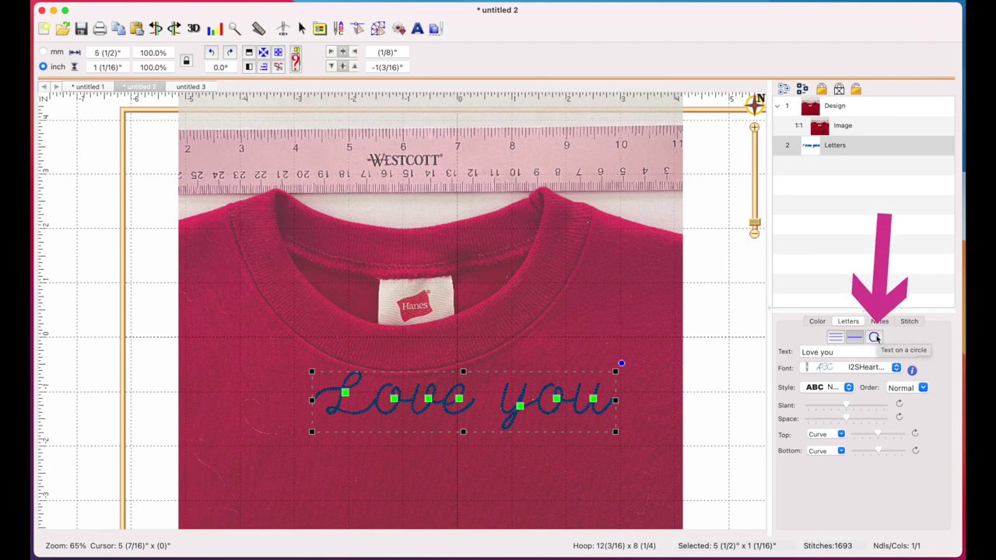
pyautogui.click(875, 337)
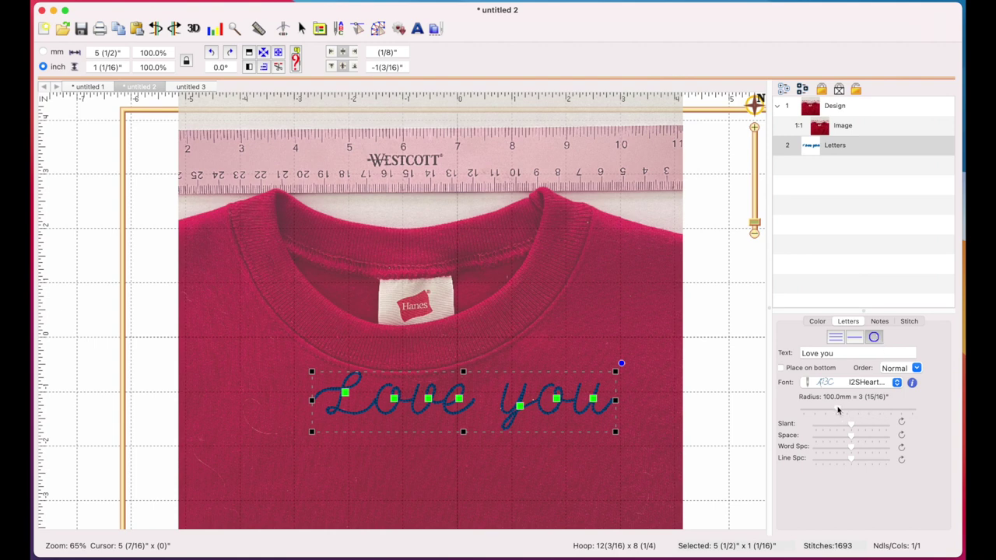
# Set the circle radius to 97.0 mm and place the text on the circle's bottom
pyautogui.moveTo(838, 410)
pyautogui.mouseDown()
pyautogui.moveTo(823, 410)
pyautogui.moveTo(836, 408)
pyautogui.mouseUp()
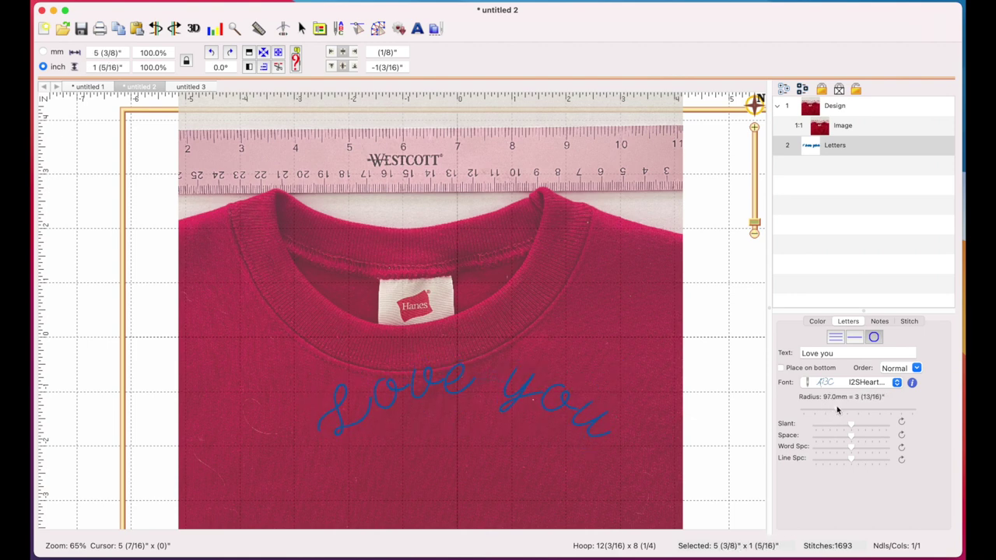
pyautogui.click(782, 369)
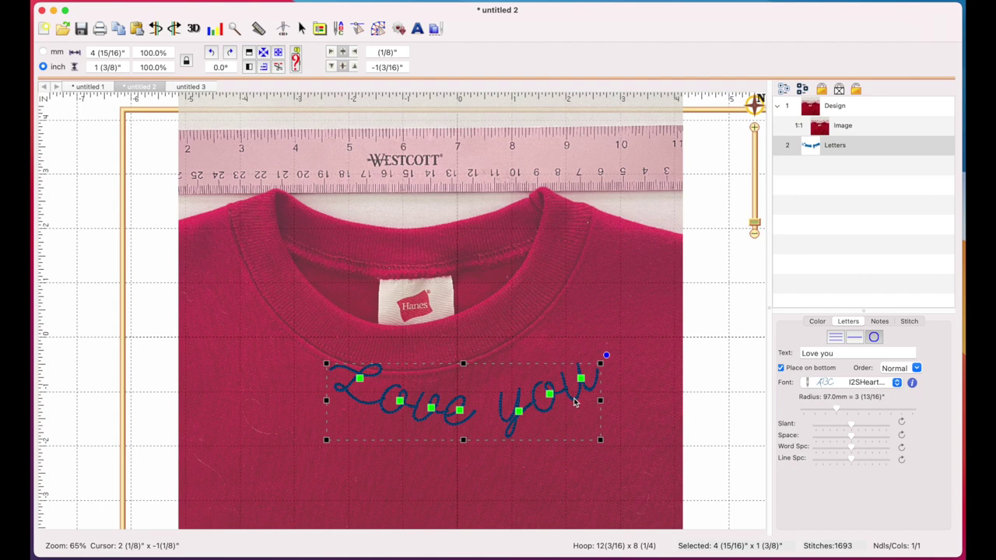
# Rotate the Love you arc to 39.7° at about 140.8% scale along the neckline's right side
pyautogui.moveTo(577, 395); pyautogui.dragTo(623, 367)
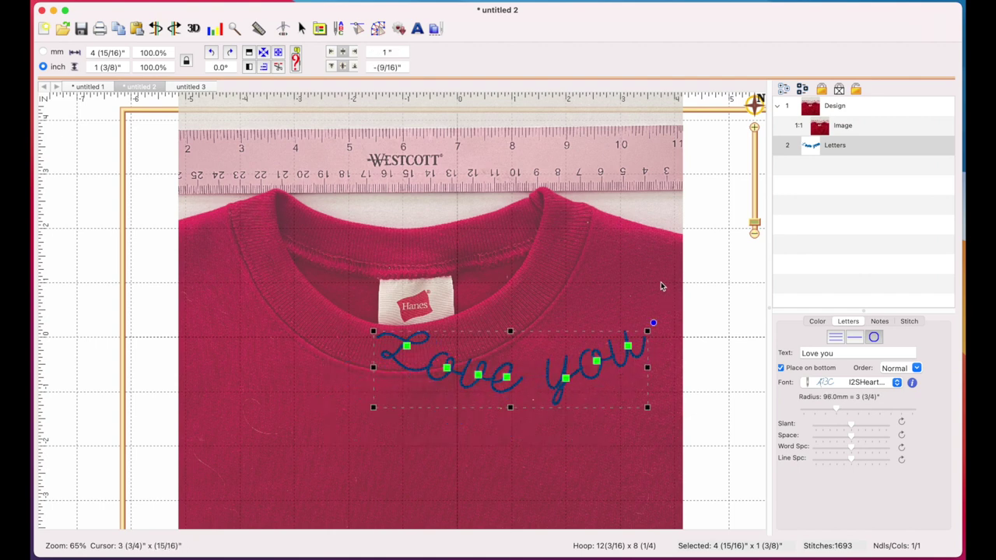
pyautogui.moveTo(654, 321); pyautogui.dragTo(629, 226)
pyautogui.moveTo(575, 343); pyautogui.dragTo(597, 332)
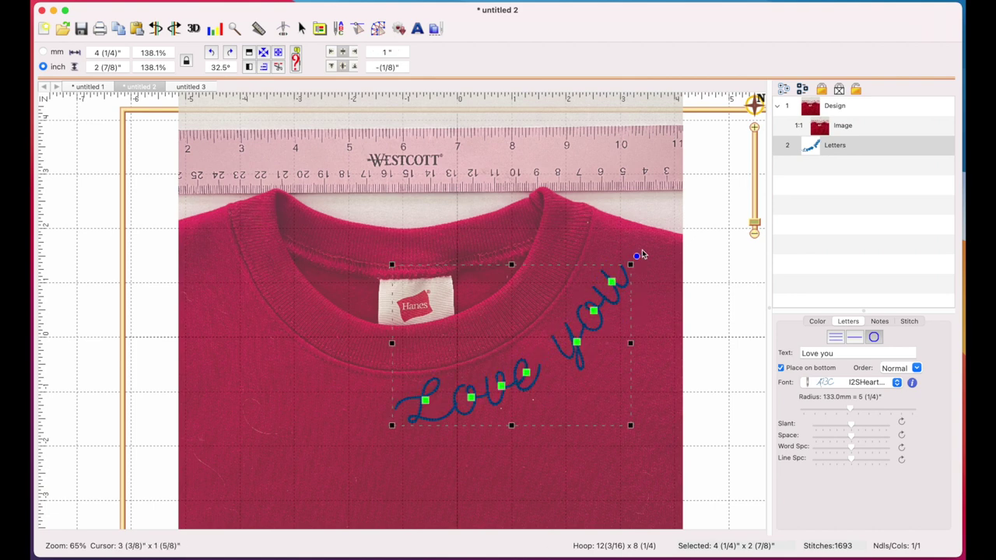
pyautogui.moveTo(636, 254); pyautogui.dragTo(631, 238)
pyautogui.moveTo(590, 324); pyautogui.dragTo(598, 313)
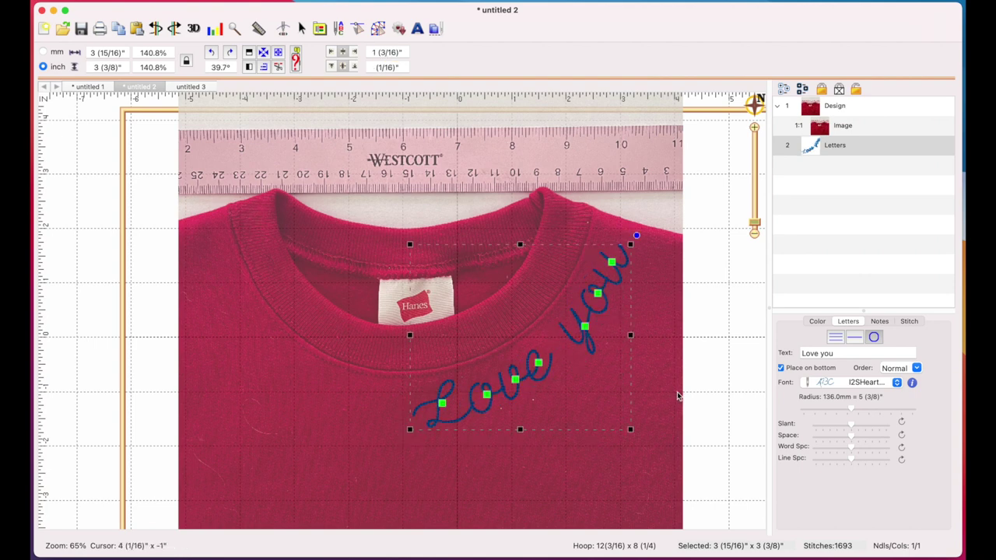
# Lower Word Spc and Line Spc to shrink the lettering to 3 3/4 x 3 3/16 in
pyautogui.click(850, 440)
pyautogui.click(851, 449)
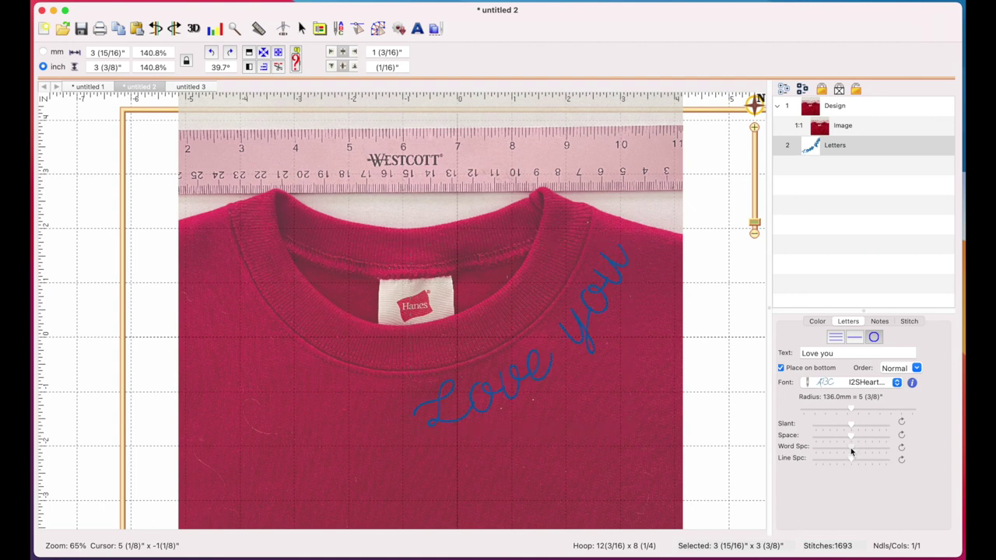
pyautogui.click(845, 447)
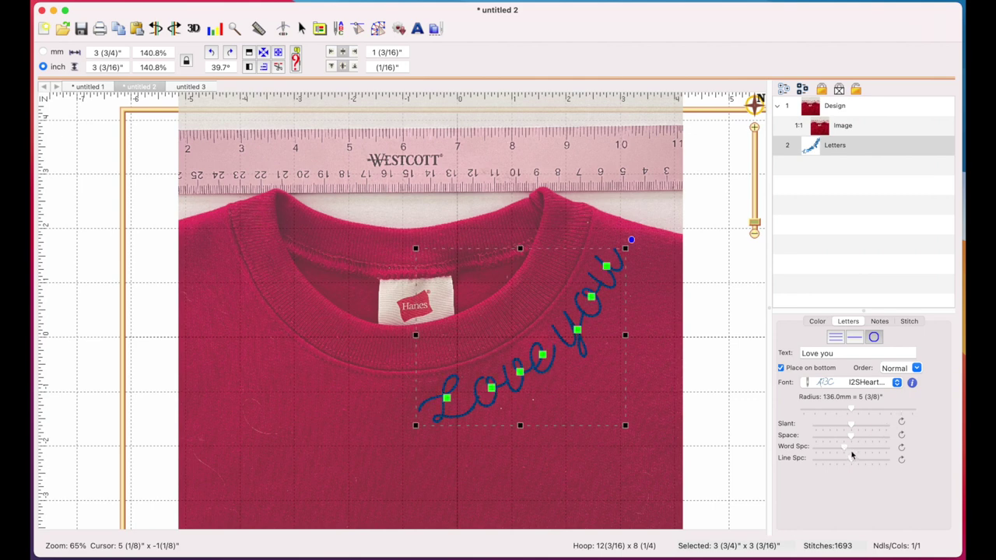
pyautogui.click(850, 462)
# Set the arc radius to 125.0 mm and nudge the lettering along the collar
pyautogui.moveTo(852, 410)
pyautogui.mouseDown()
pyautogui.moveTo(873, 410)
pyautogui.moveTo(848, 415)
pyautogui.mouseUp()
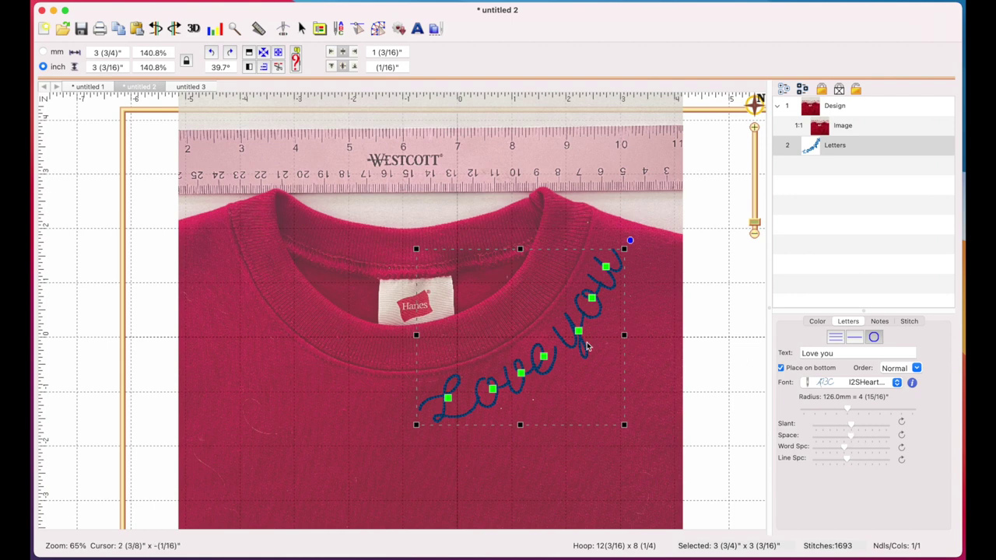
pyautogui.moveTo(584, 351); pyautogui.dragTo(581, 354)
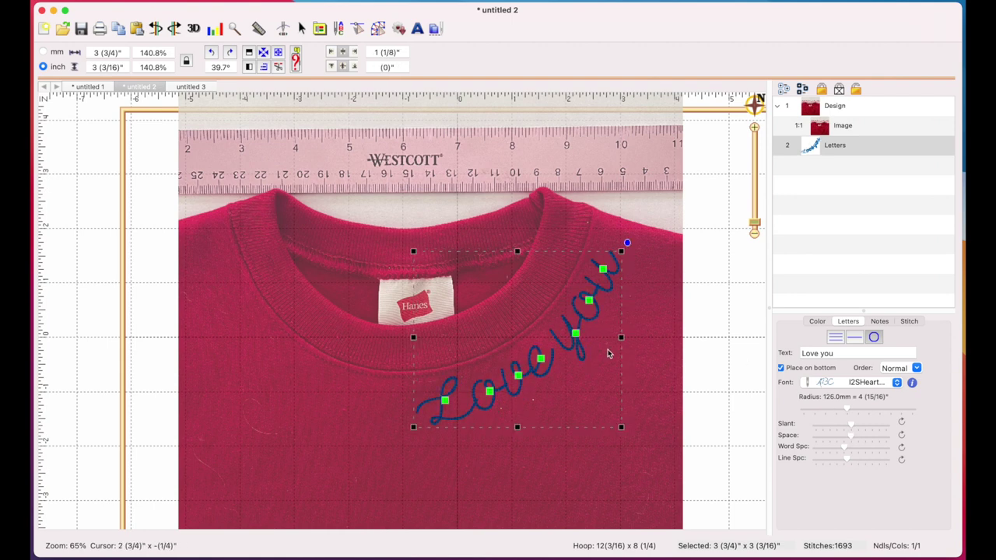
pyautogui.moveTo(568, 352); pyautogui.dragTo(578, 351)
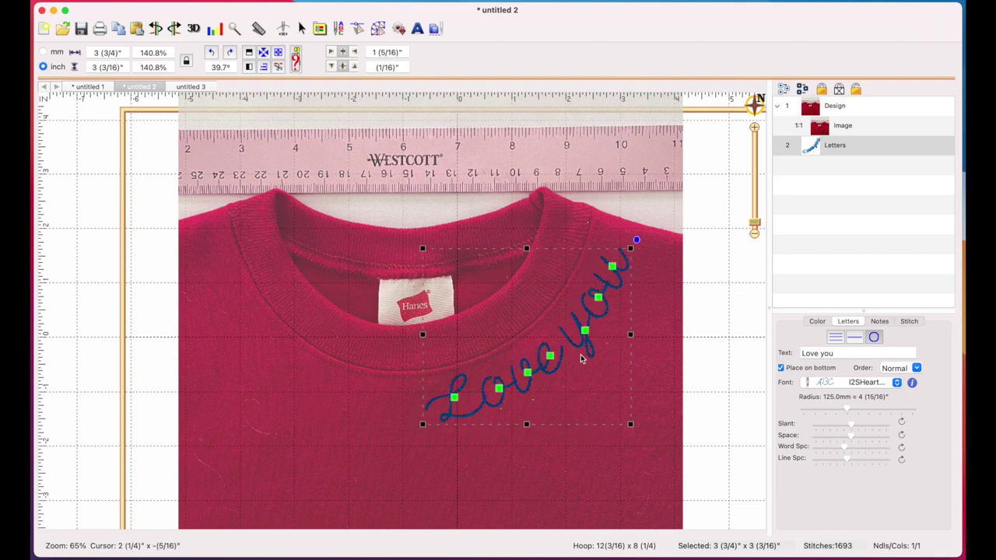
# Center the Love you lettering in the hoop so both offsets read 0"
pyautogui.click(264, 53)
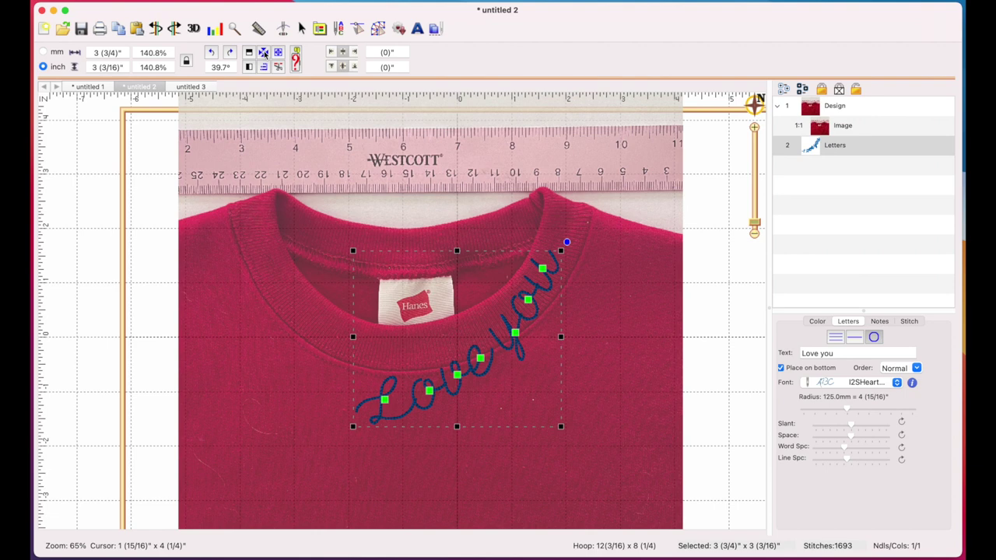
# Hide the T-shirt Image object so only the blue Love you stitching remains visible
pyautogui.click(669, 176)
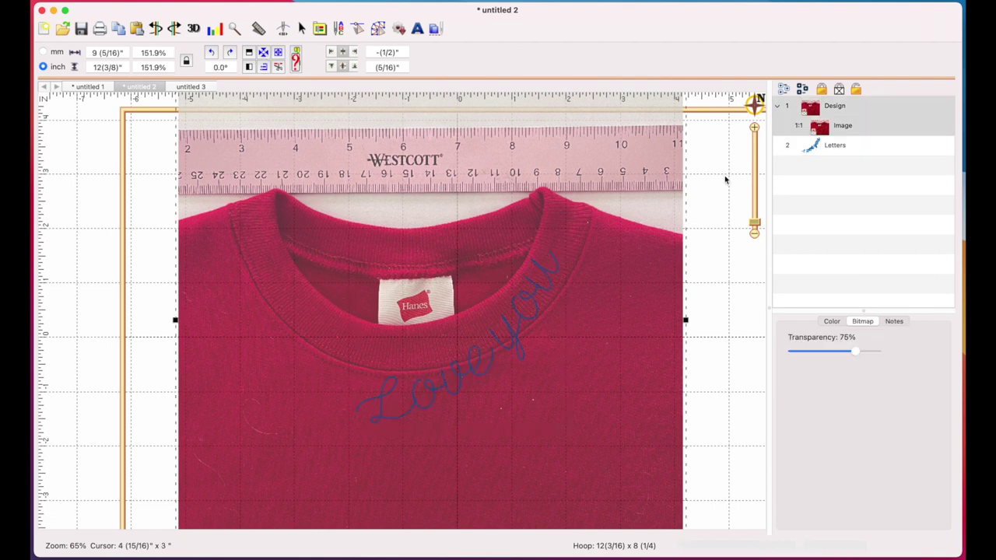
pyautogui.doubleClick(848, 108)
pyautogui.doubleClick(855, 125)
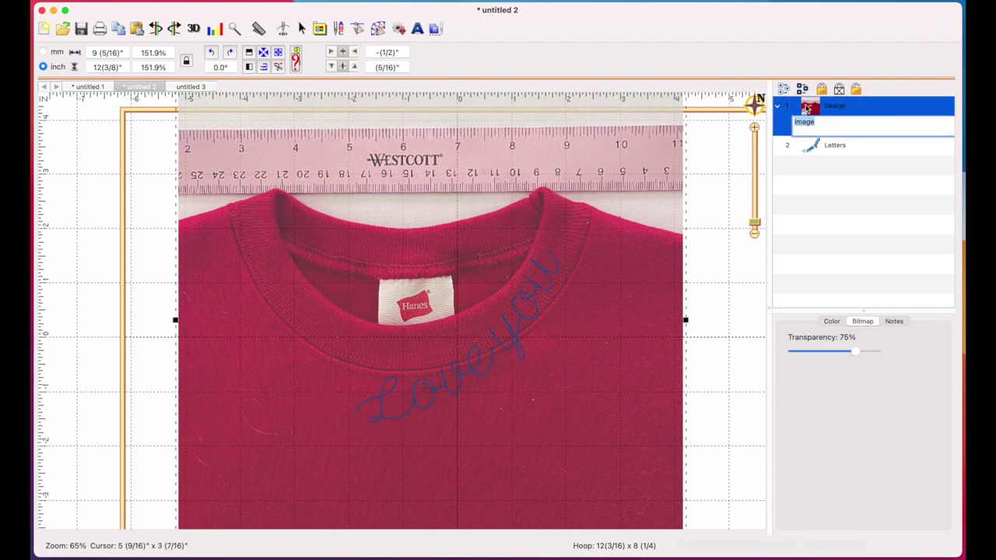
pyautogui.click(840, 90)
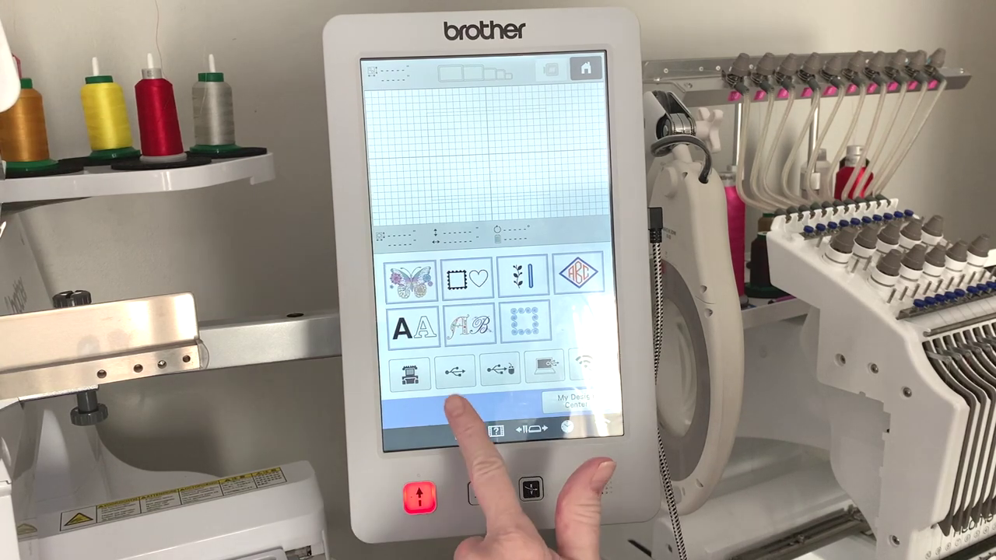
# Load the Love you design (3.06 x 3.59 in) from the USB drive onto the editing screen
pyautogui.click(455, 372)
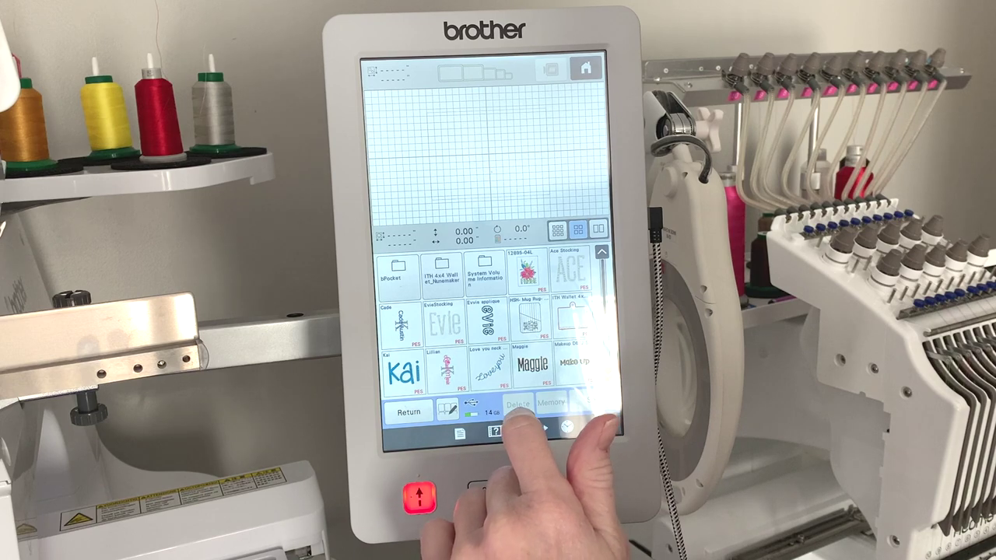
pyautogui.click(488, 367)
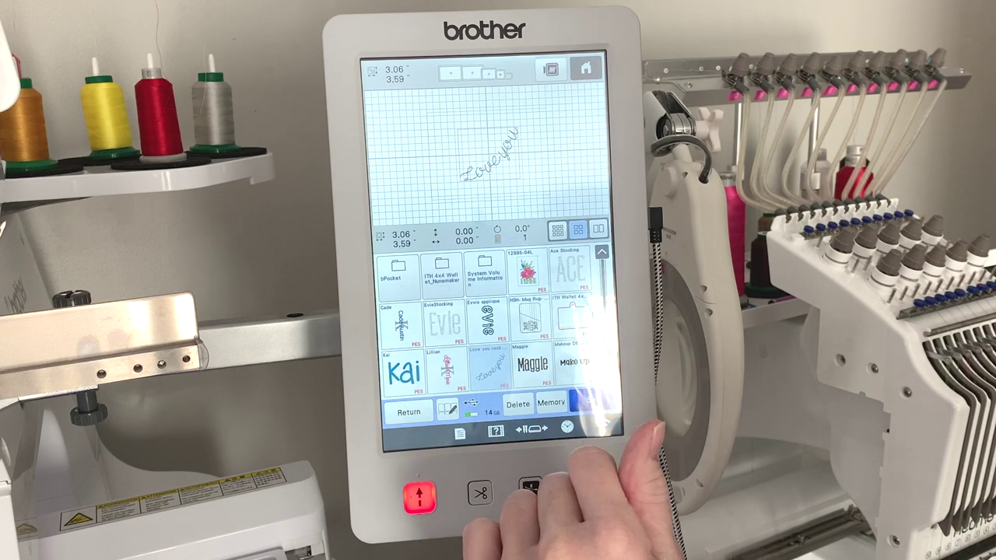
pyautogui.click(591, 401)
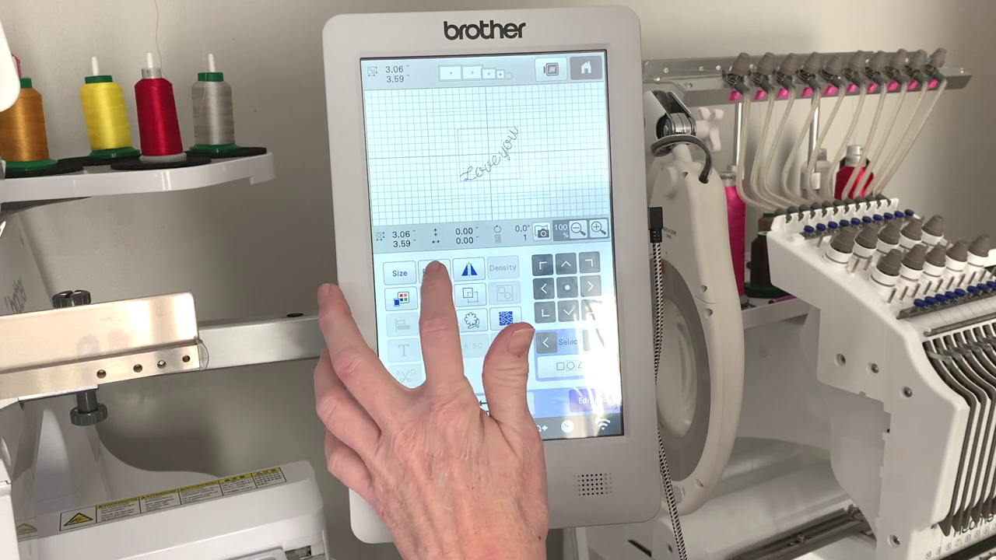
# Rotate the Love you design 180° using two 90° left turns and confirm
pyautogui.click(433, 268)
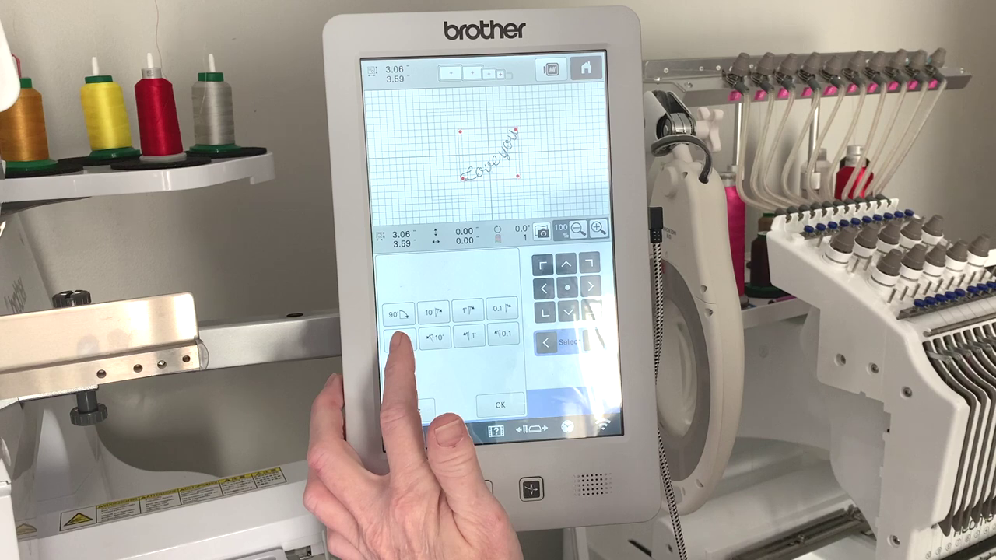
pyautogui.click(398, 337)
pyautogui.click(397, 338)
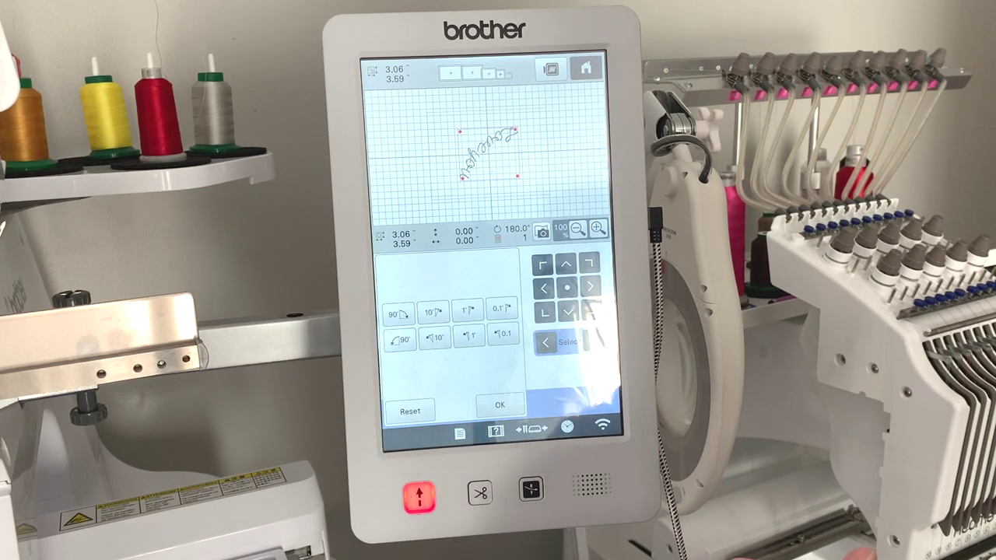
pyautogui.click(500, 405)
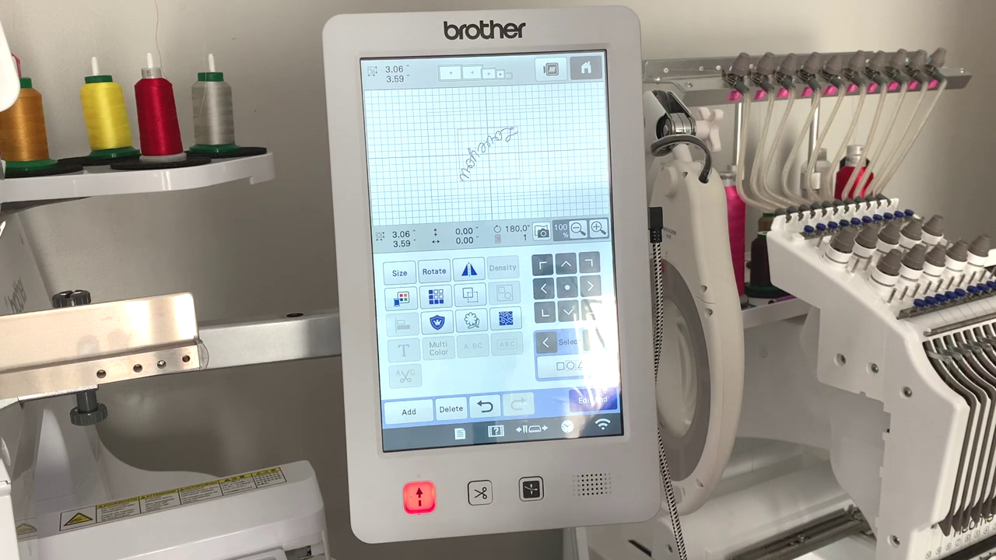
# End editing and switch to the live camera view of the hooped fabric
pyautogui.click(591, 400)
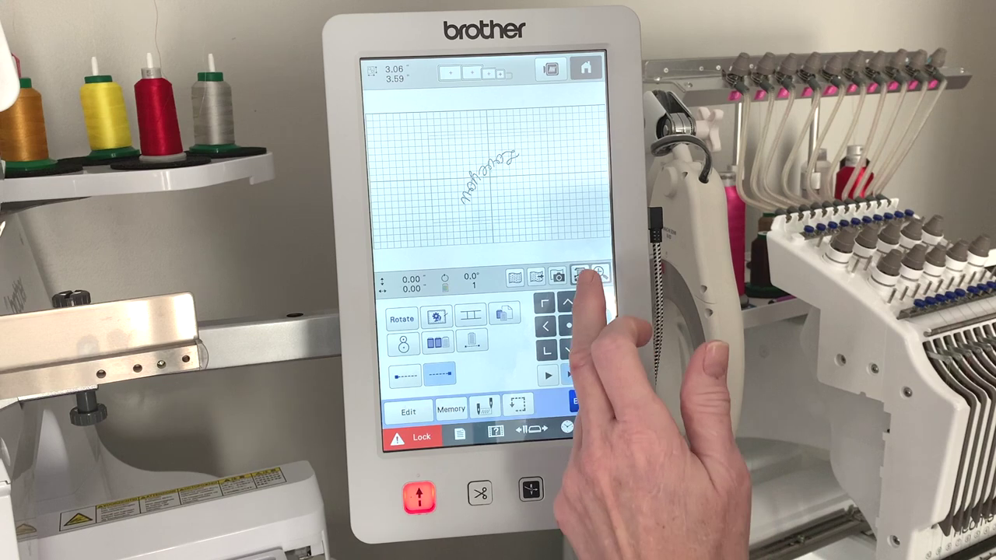
pyautogui.click(593, 272)
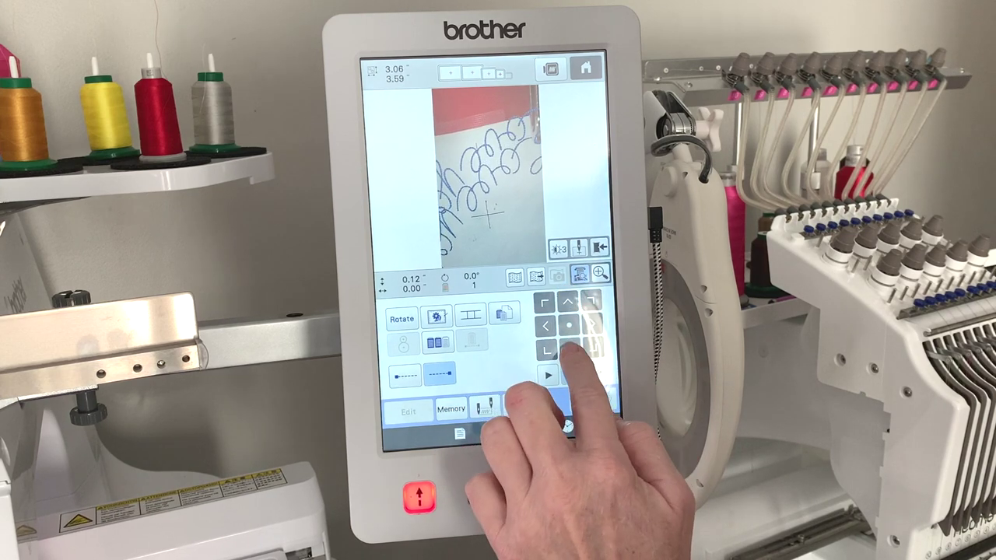
# Nudge the design onto the shirt marks, reaching offsets -0.61 in horizontally and -0.18 in vertically
pyautogui.click(568, 349)
pyautogui.click(569, 350)
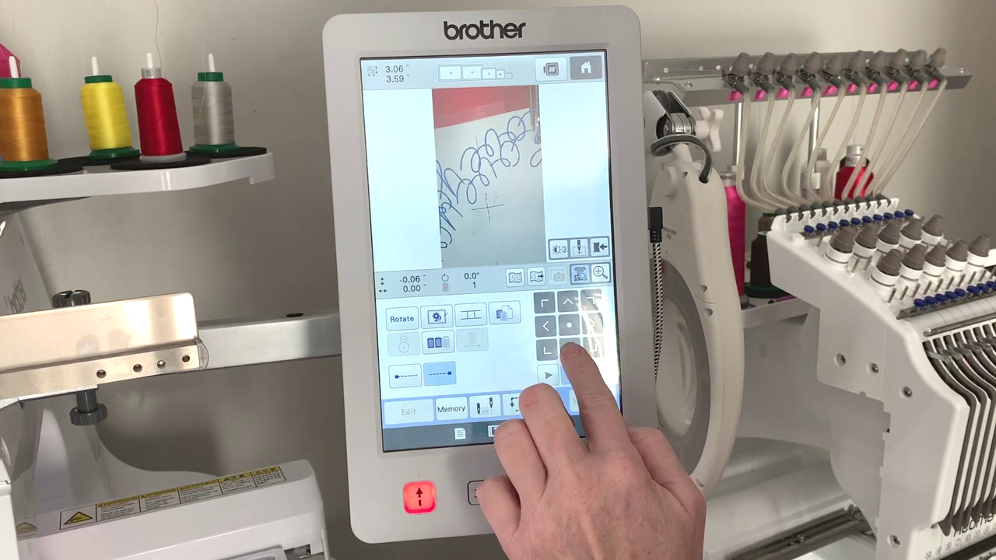
pyautogui.click(569, 349)
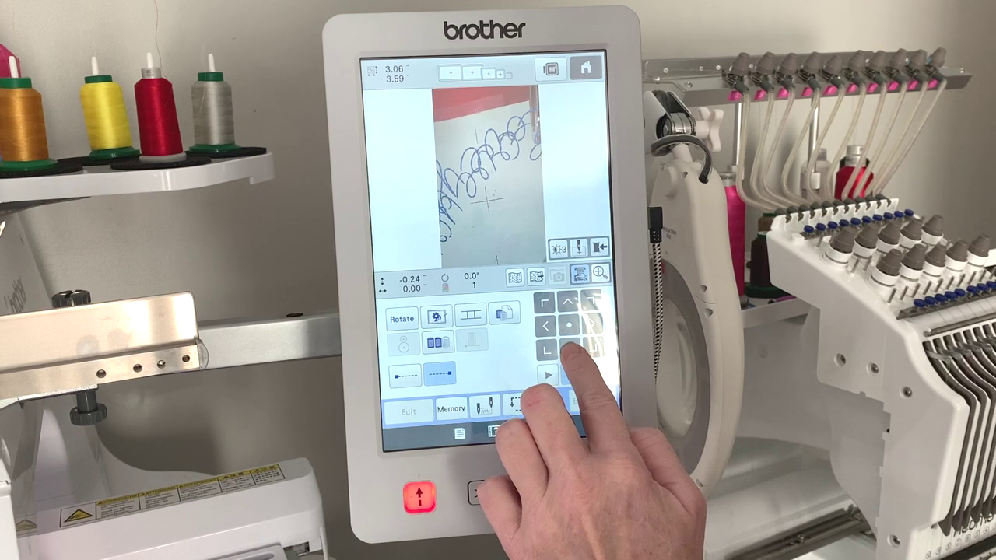
pyautogui.click(568, 349)
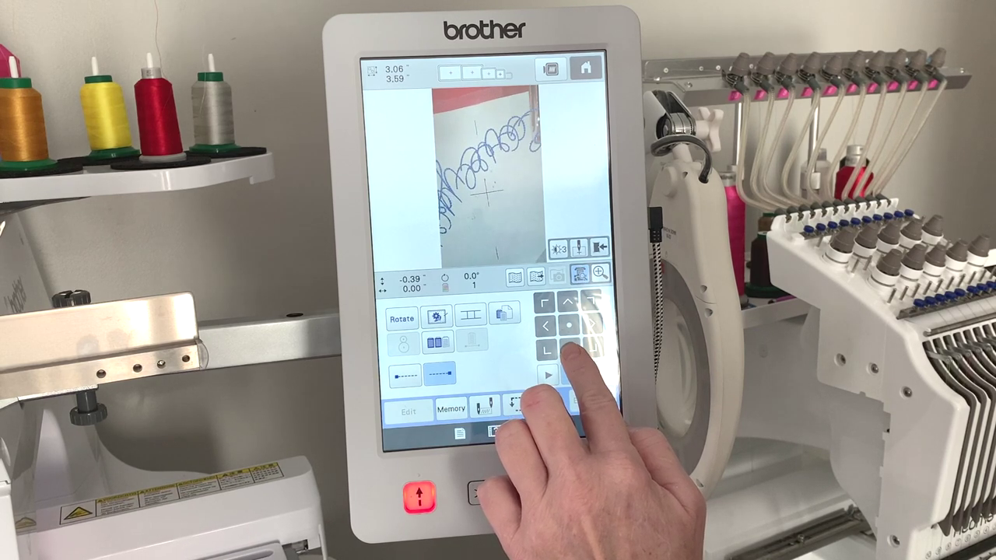
pyautogui.click(569, 349)
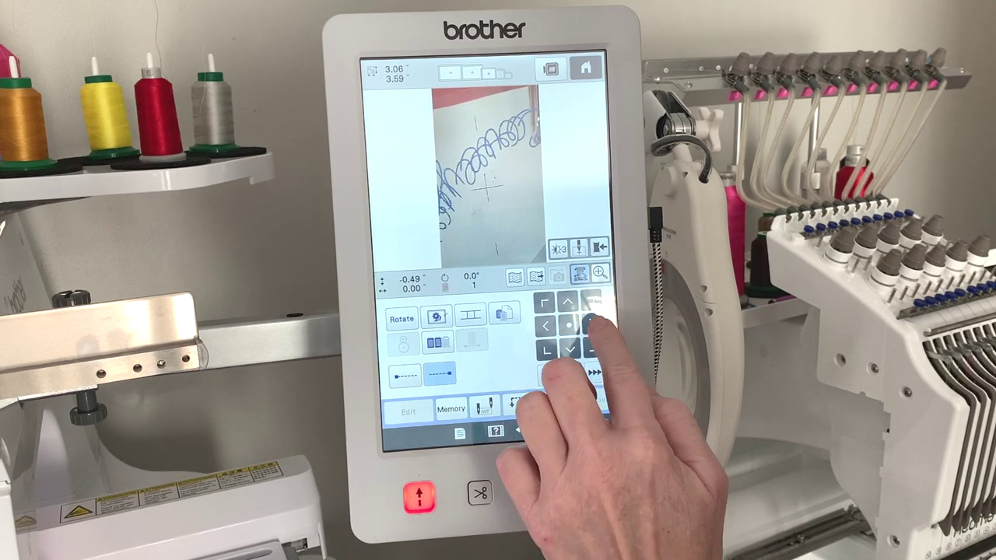
pyautogui.click(593, 325)
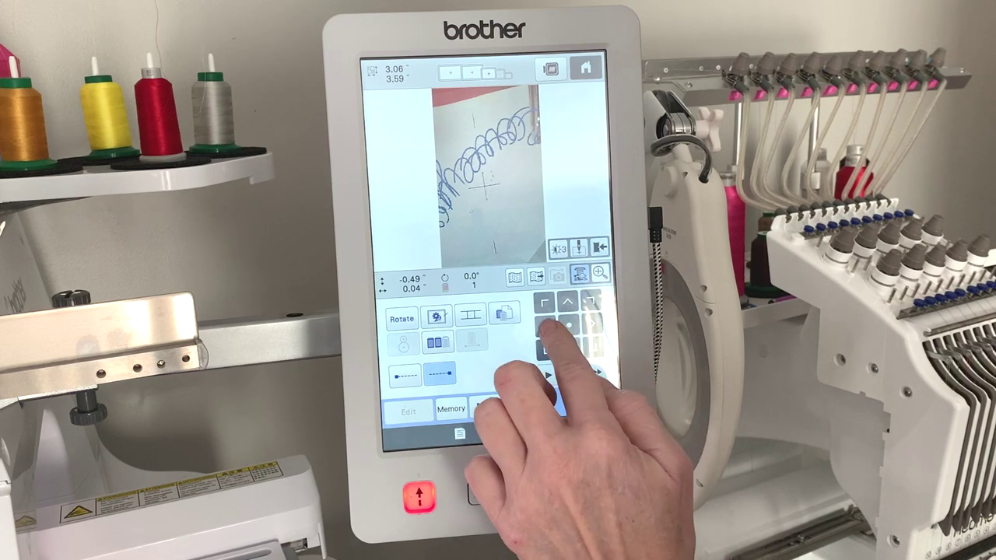
pyautogui.click(544, 327)
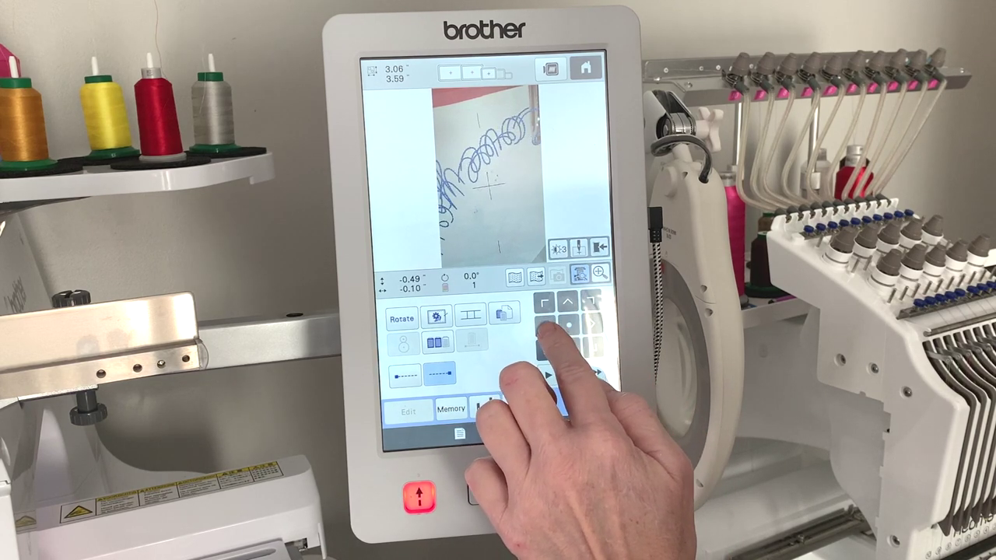
pyautogui.click(545, 327)
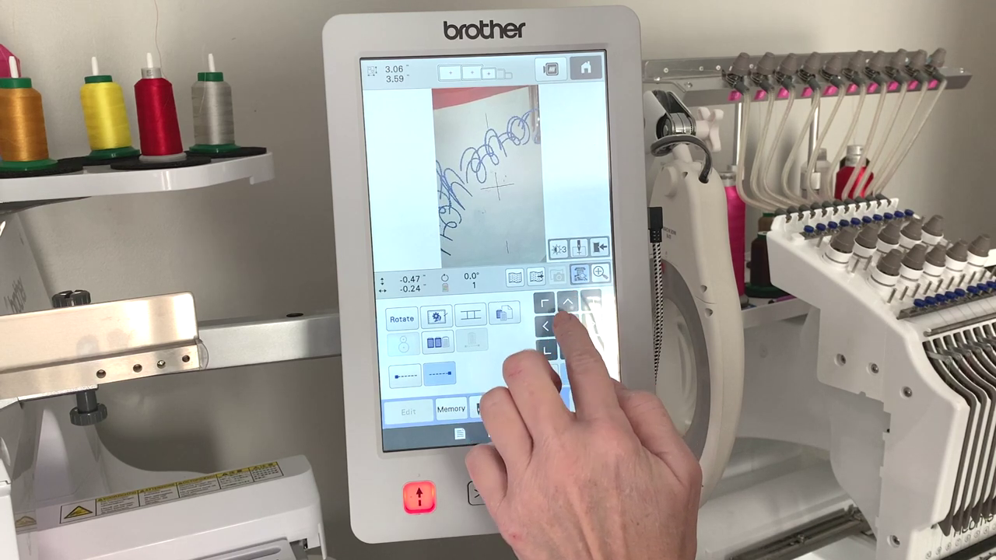
pyautogui.click(568, 349)
pyautogui.click(568, 350)
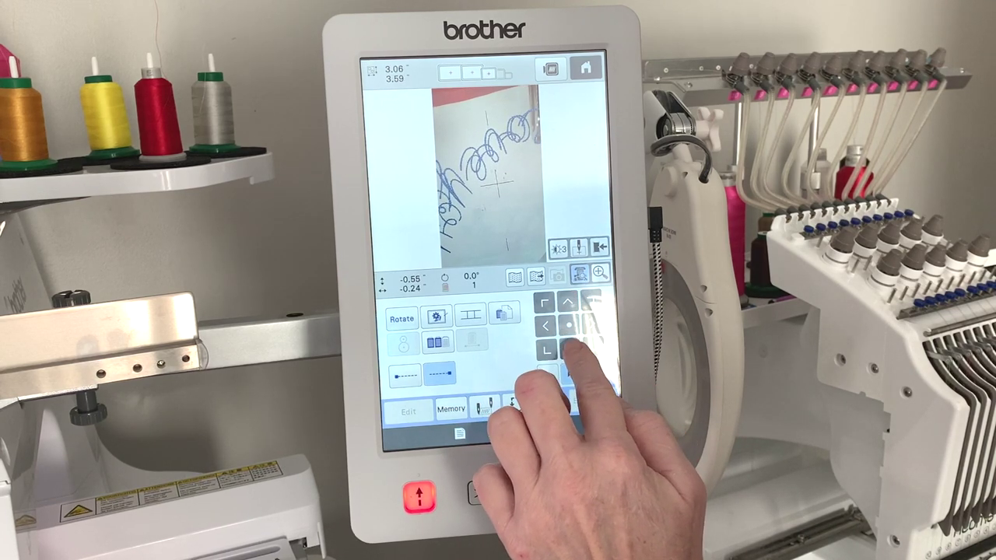
pyautogui.click(569, 350)
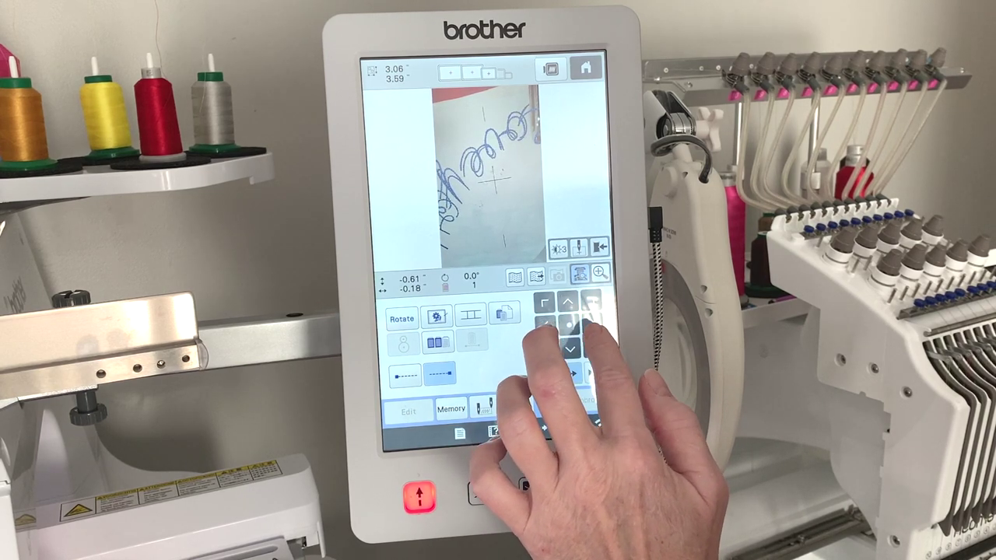
pyautogui.click(591, 325)
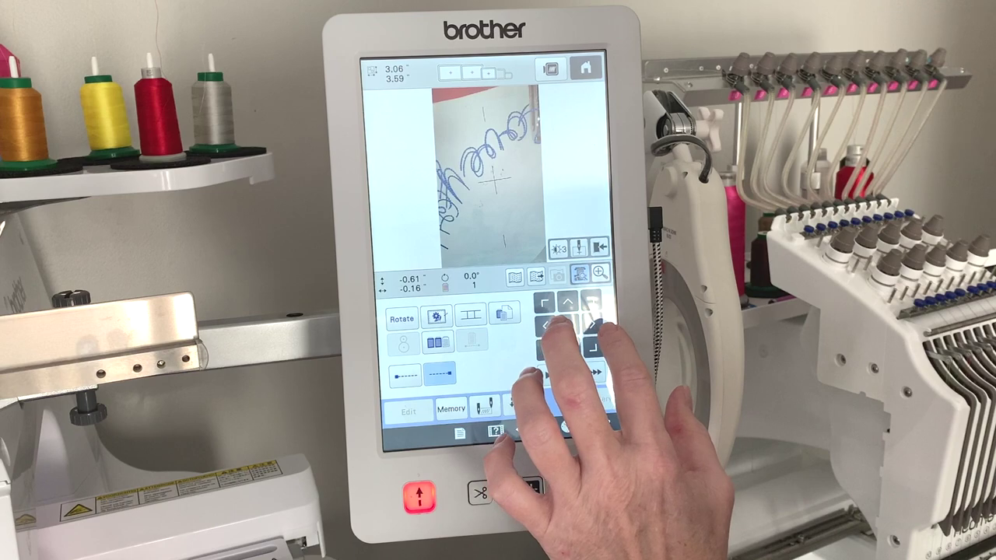